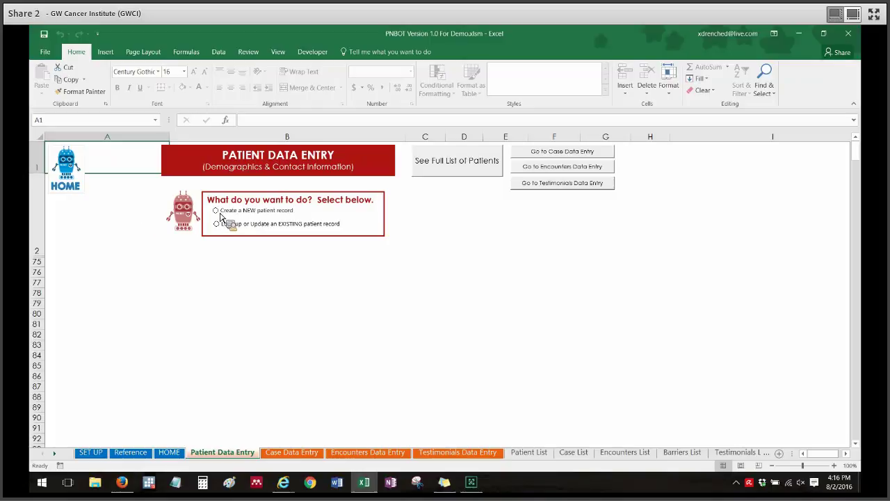
# Choose 'Create a NEW patient record' and scroll through the blank patient form and back to the top
pyautogui.click(217, 210)
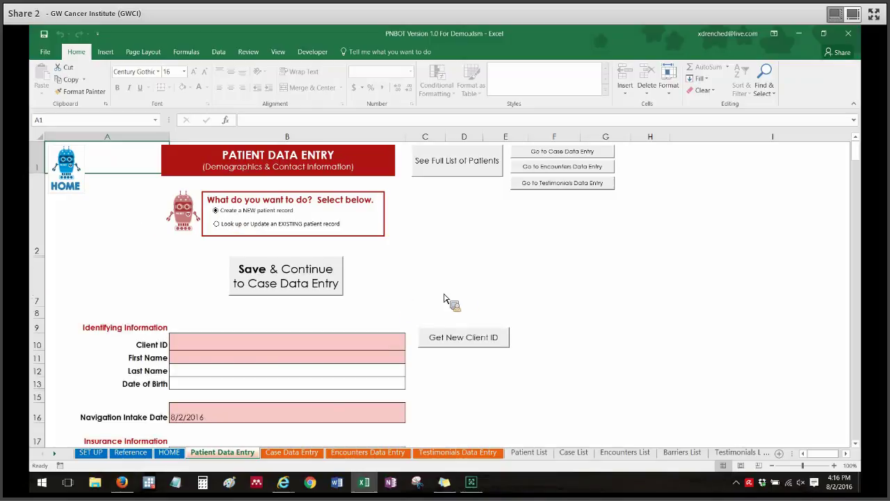
pyautogui.moveTo(857, 153)
pyautogui.mouseDown()
pyautogui.moveTo(858, 167)
pyautogui.moveTo(866, 156)
pyautogui.mouseUp()
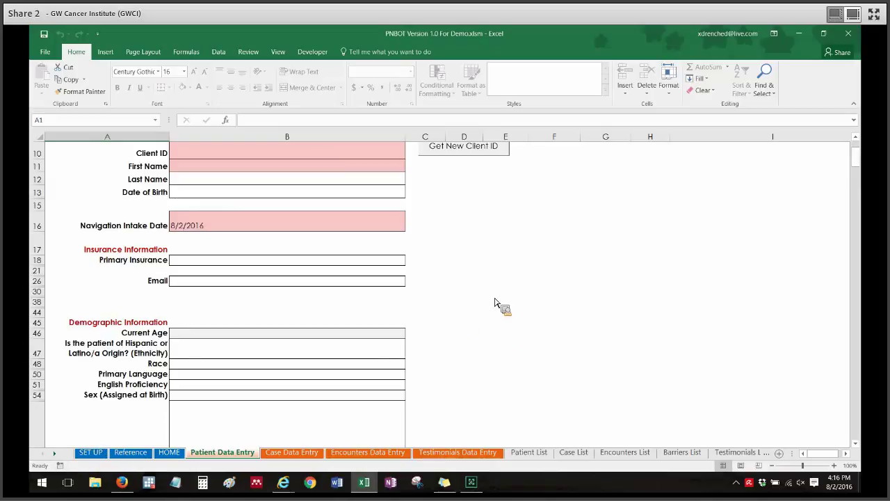
pyautogui.moveTo(858, 160); pyautogui.dragTo(859, 151)
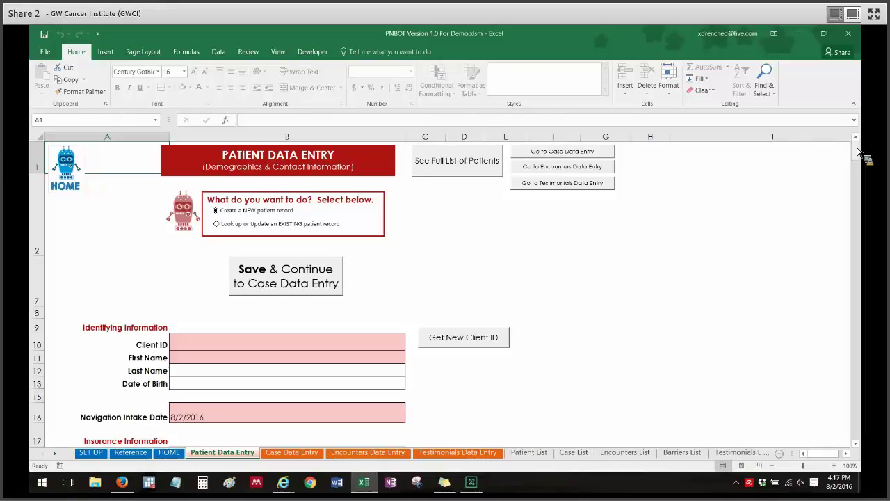
pyautogui.moveTo(861, 153); pyautogui.dragTo(861, 152)
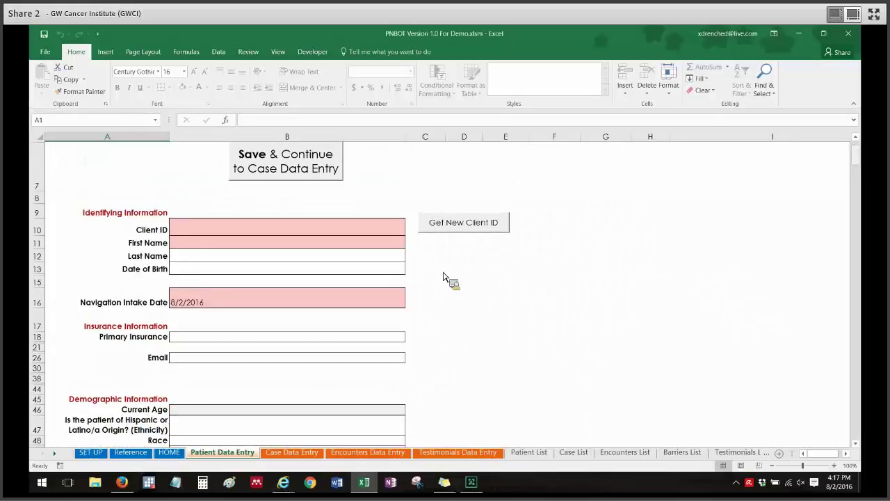
# Generate a new Client ID, enter the patient's first and last name, and a 3/3/1970 birth date
pyautogui.click(226, 236)
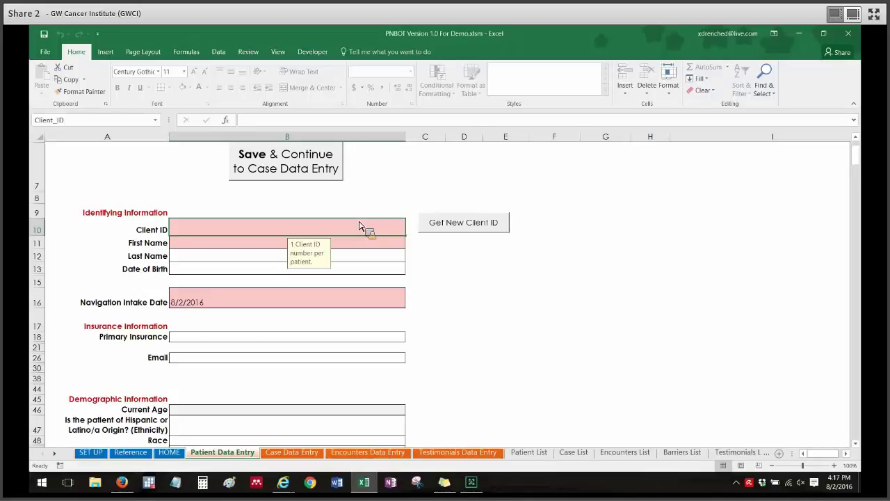
pyautogui.click(470, 227)
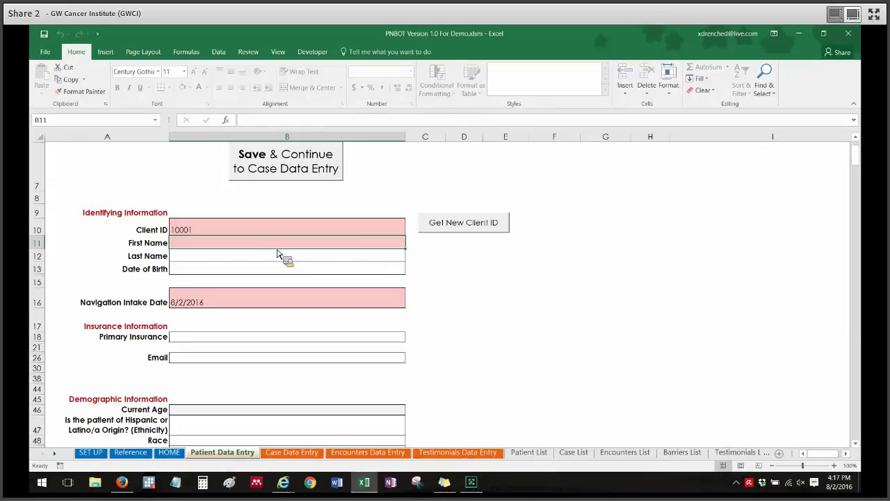
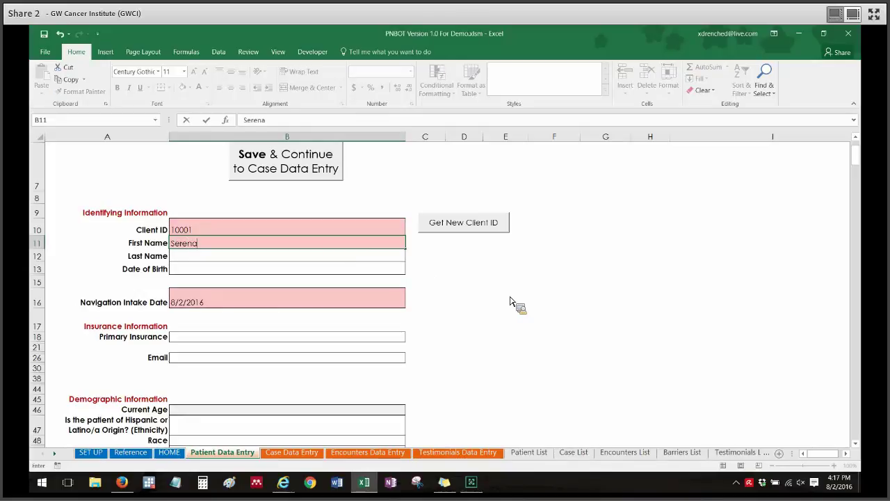
pyautogui.press('Return')
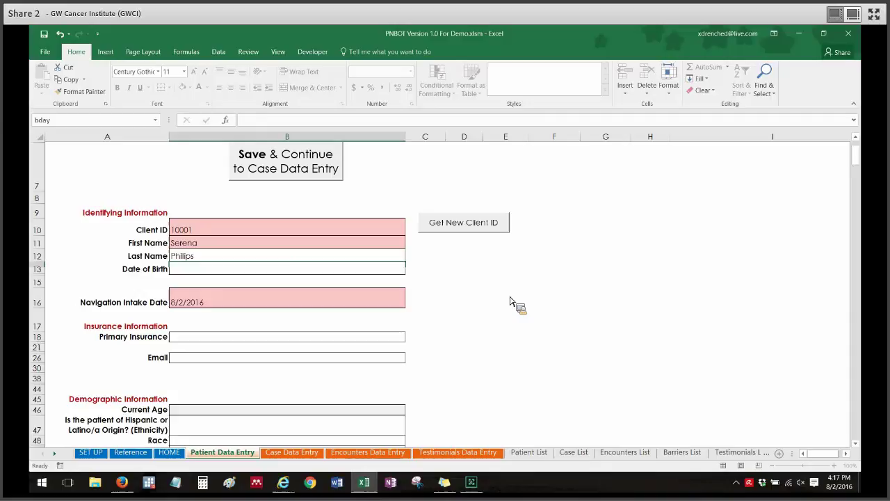
pyautogui.press('Return')
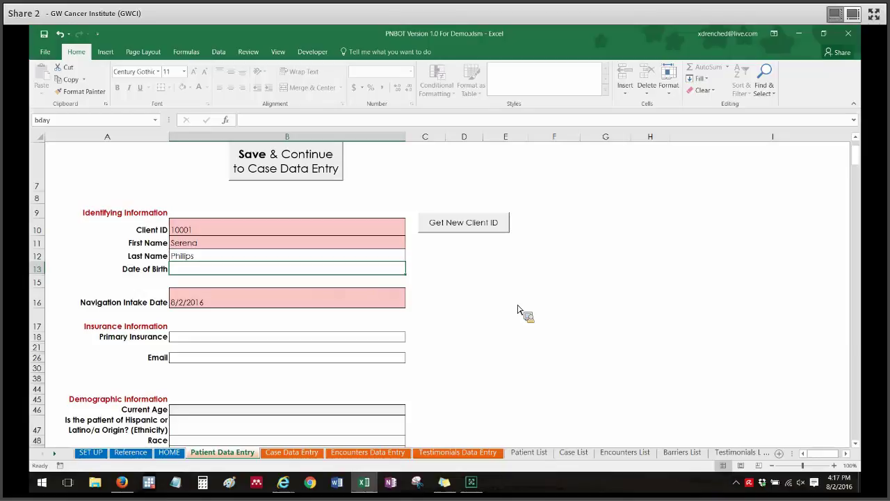
pyautogui.write('3/3/1970')
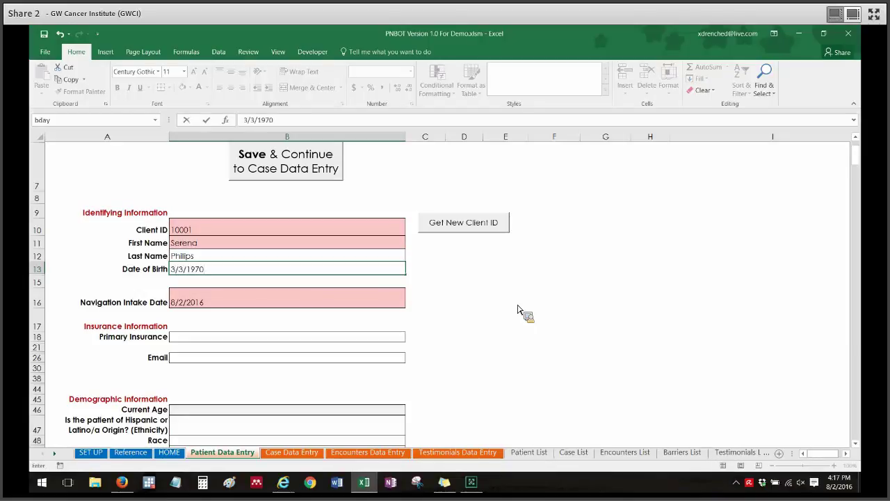
pyautogui.click(466, 304)
# Pick August 1, 2016 from the calendar as the Navigation Intake Date
pyautogui.moveTo(857, 159); pyautogui.dragTo(860, 163)
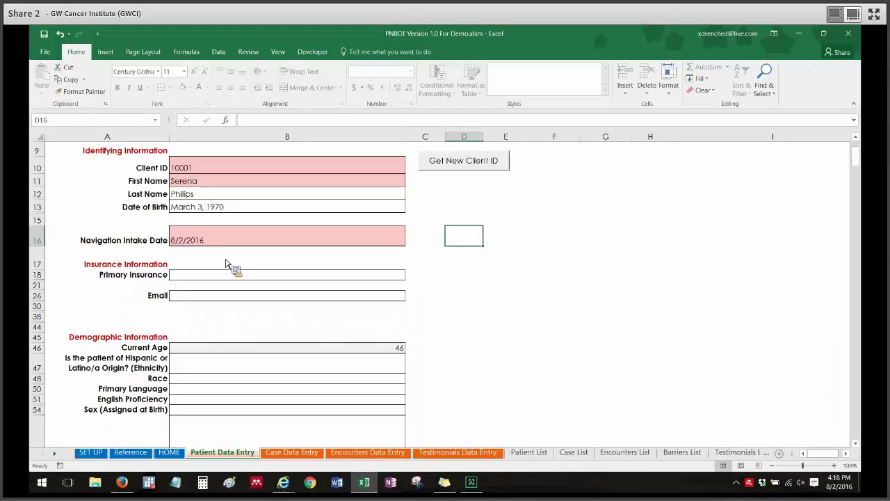
pyautogui.click(206, 241)
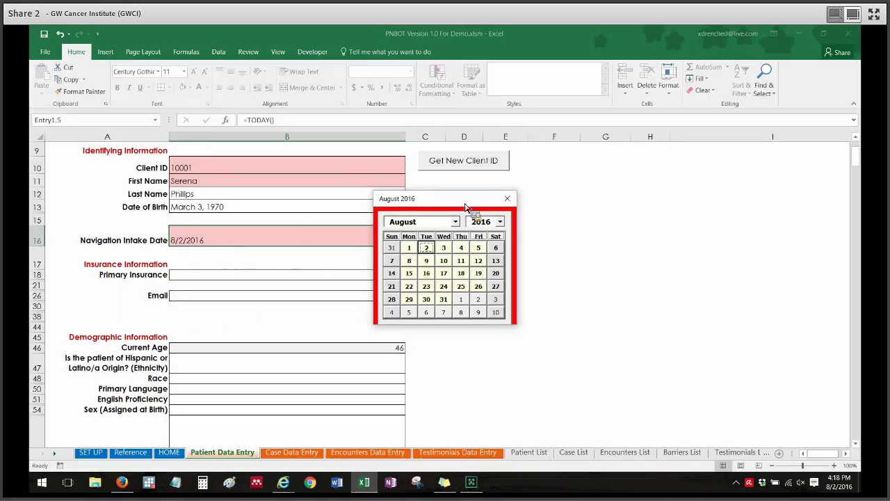
pyautogui.moveTo(428, 193); pyautogui.dragTo(374, 181)
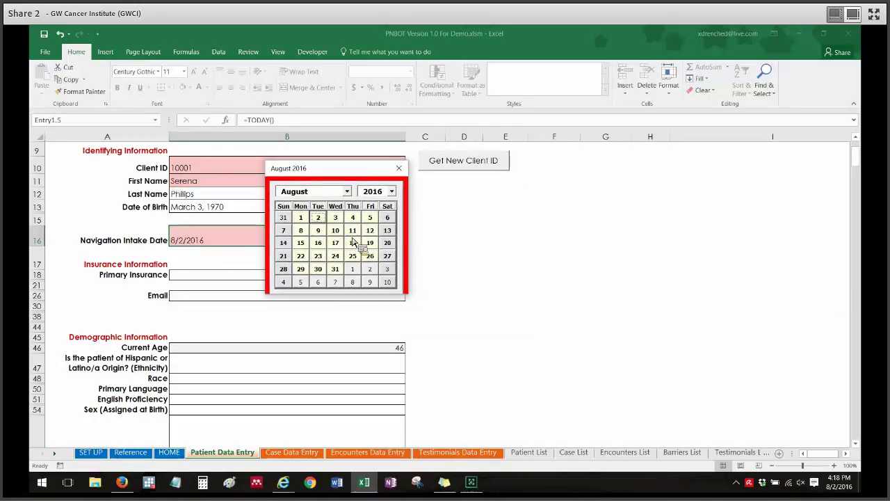
pyautogui.click(347, 192)
pyautogui.click(347, 189)
pyautogui.click(392, 191)
pyautogui.click(400, 196)
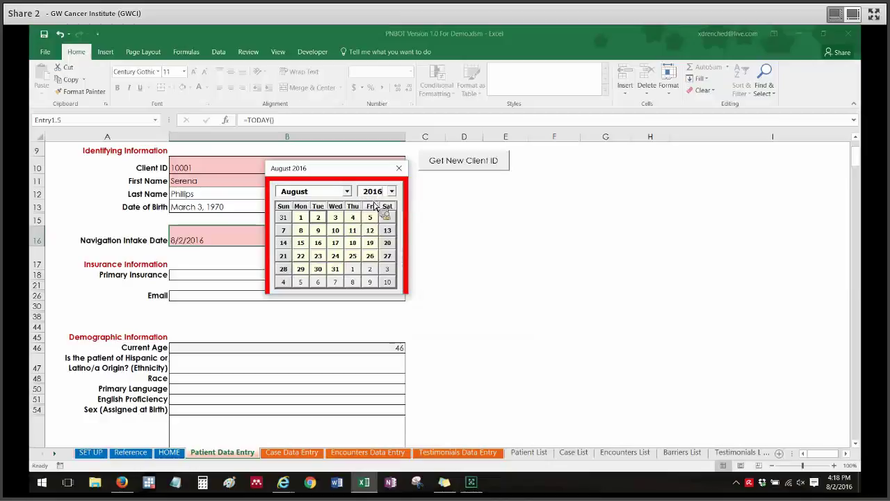
pyautogui.click(302, 218)
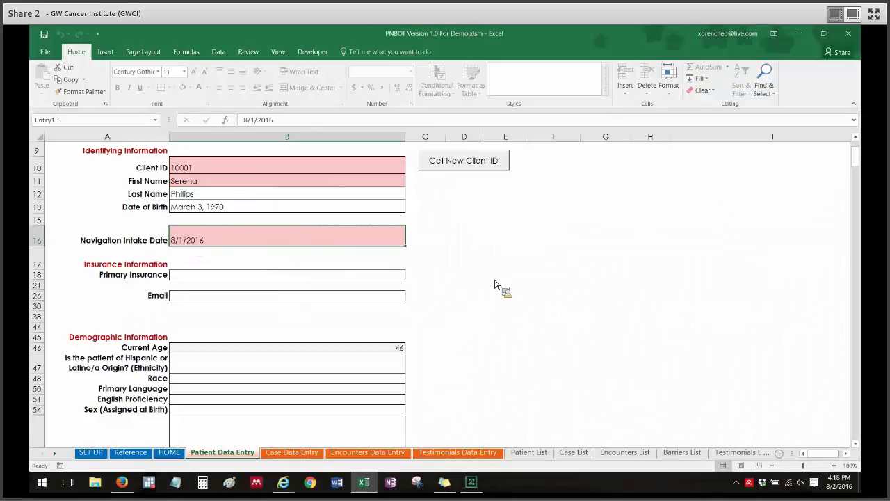
# Set the patient's Primary Insurance to Medicaid
pyautogui.click(206, 277)
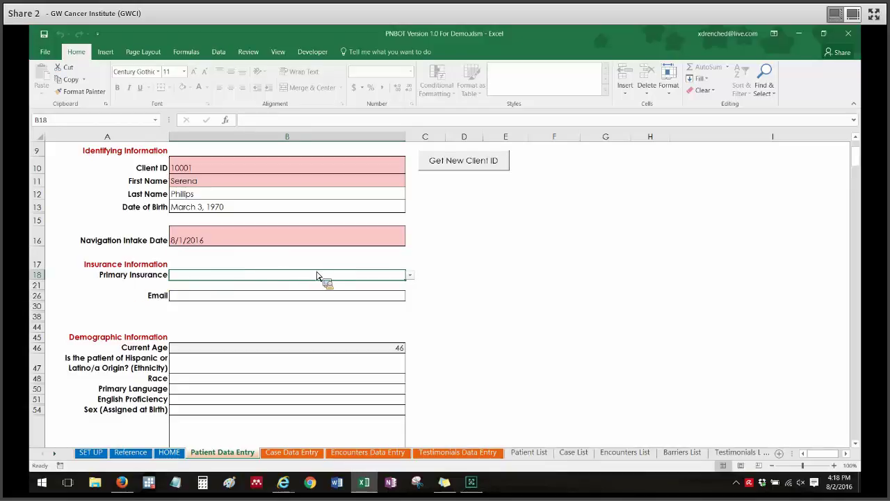
pyautogui.click(411, 276)
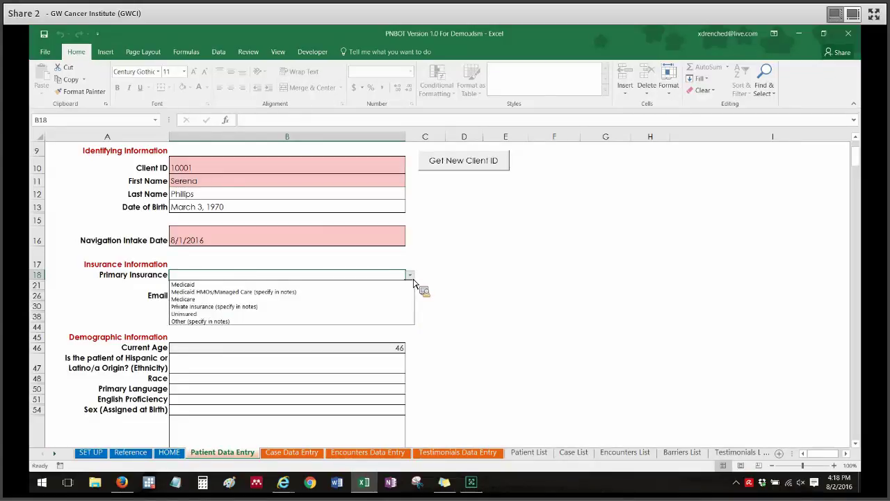
pyautogui.click(297, 288)
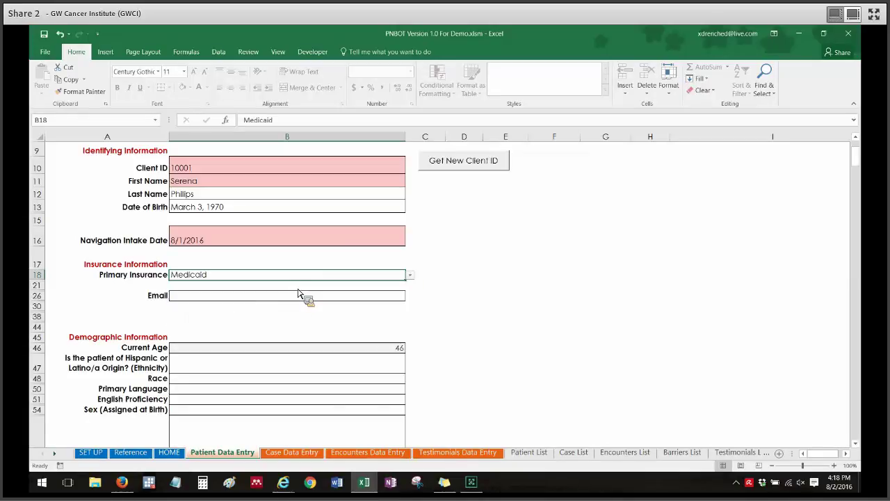
# Fill in the patient's e-mail address in the Email field
pyautogui.click(319, 300)
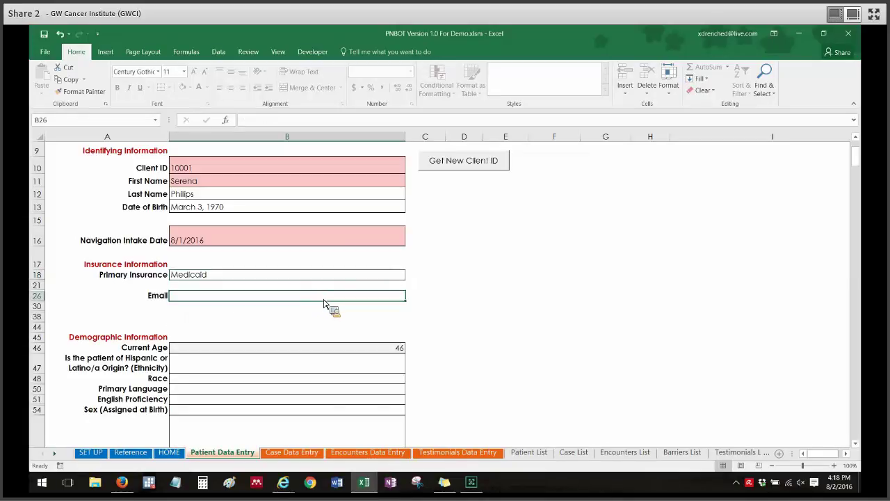
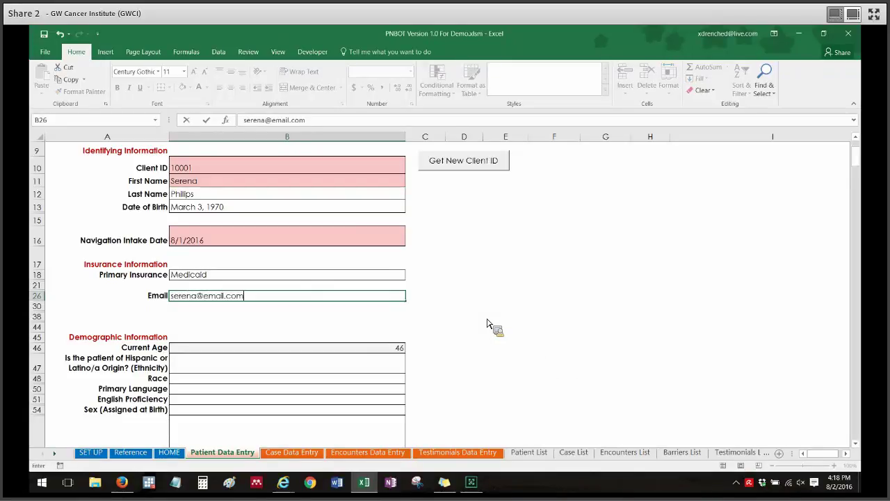
pyautogui.click(499, 320)
pyautogui.moveTo(858, 165); pyautogui.dragTo(858, 168)
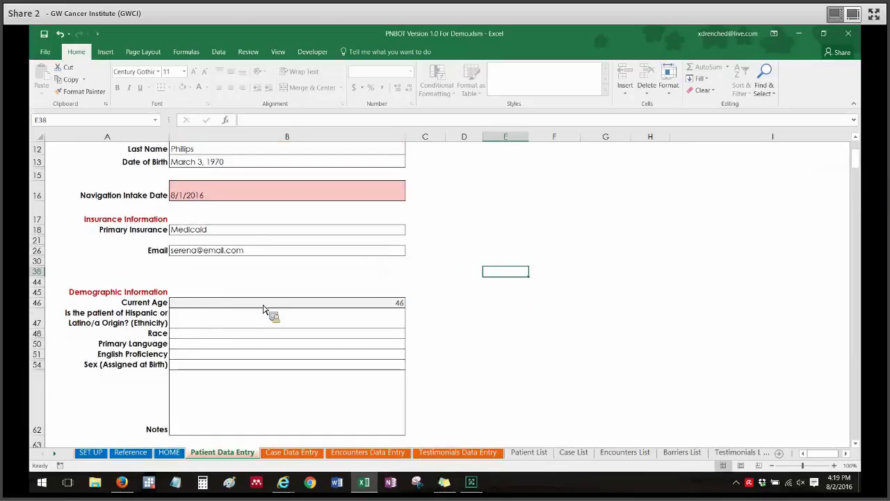
pyautogui.doubleClick(297, 308)
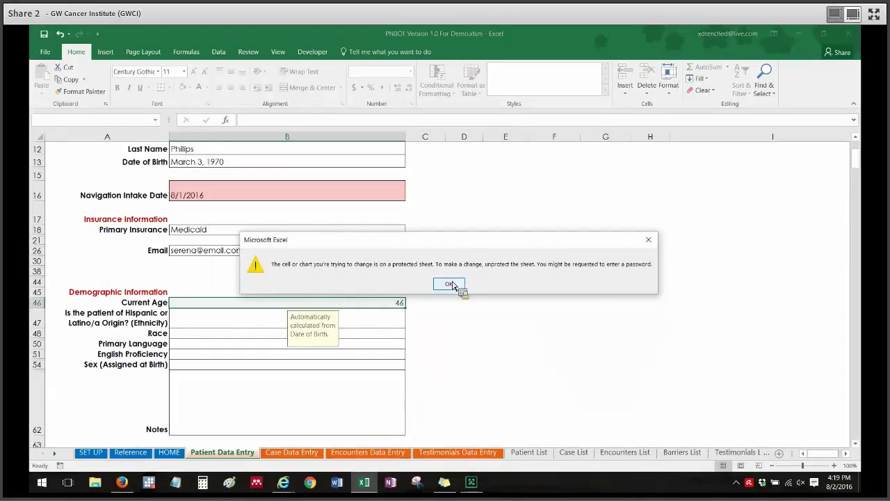
pyautogui.click(451, 286)
pyautogui.click(371, 284)
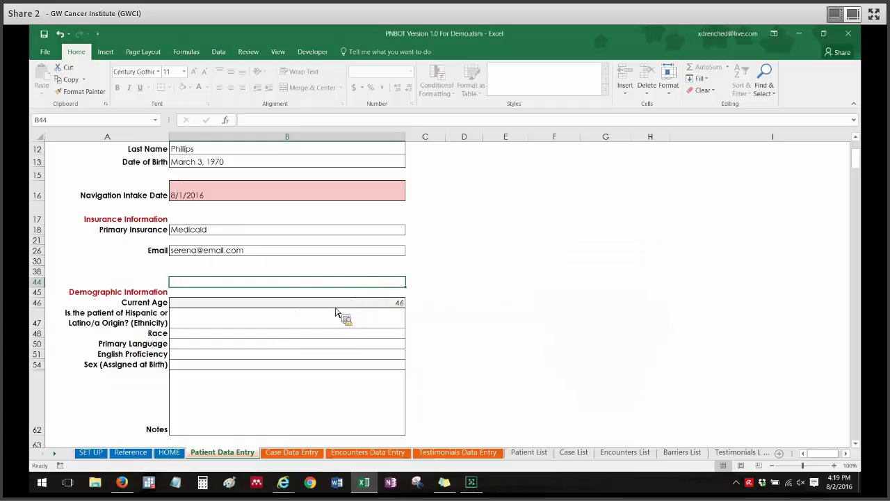
pyautogui.scroll(3, 861, 156)
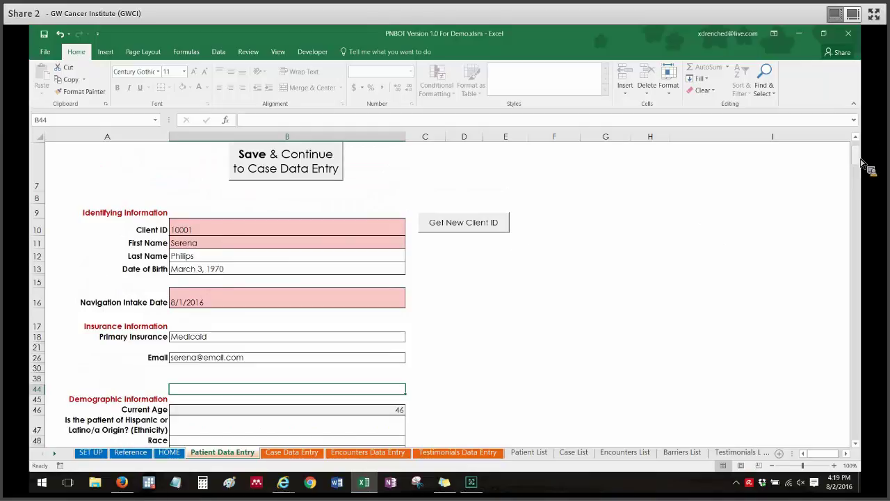
pyautogui.scroll(-3, 862, 163)
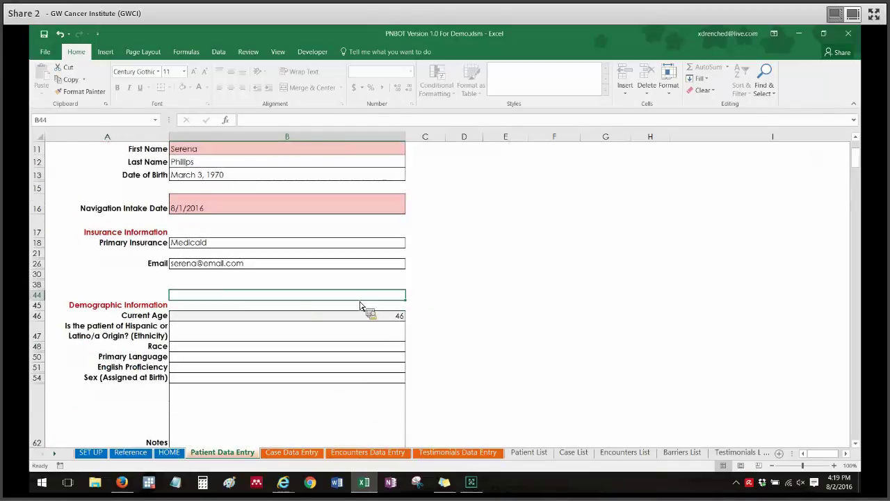
# Set ethnicity to Not Hispanic or Latino or Spanish origin
pyautogui.click(237, 339)
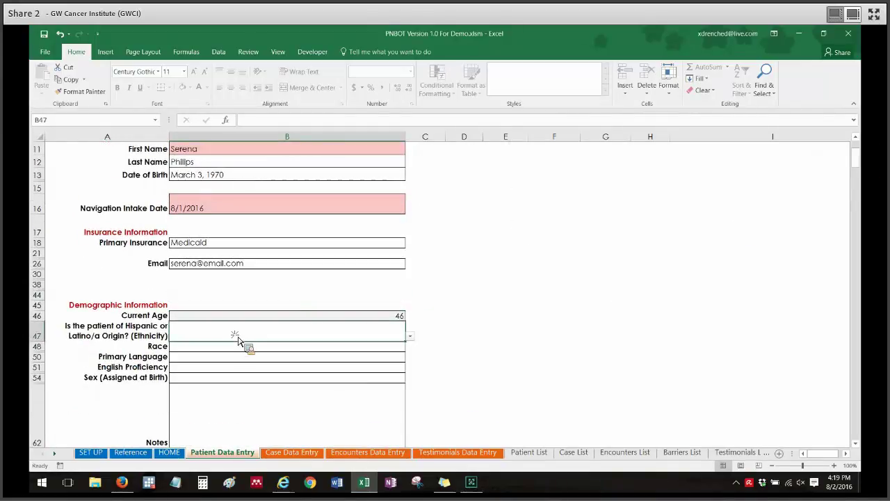
pyautogui.moveTo(856, 162); pyautogui.dragTo(857, 167)
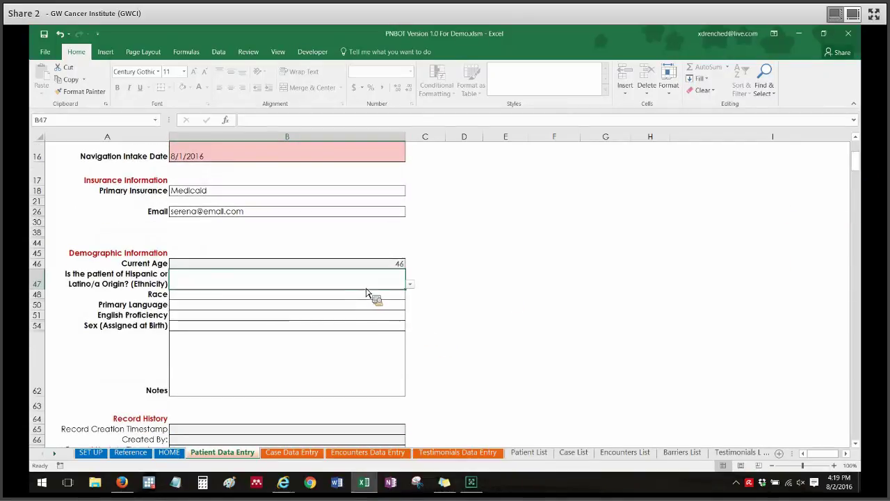
pyautogui.click(409, 285)
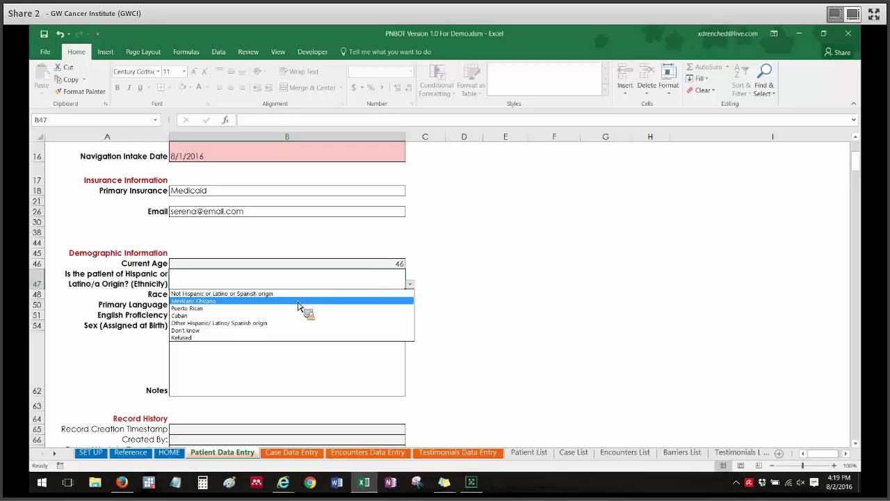
pyautogui.click(320, 294)
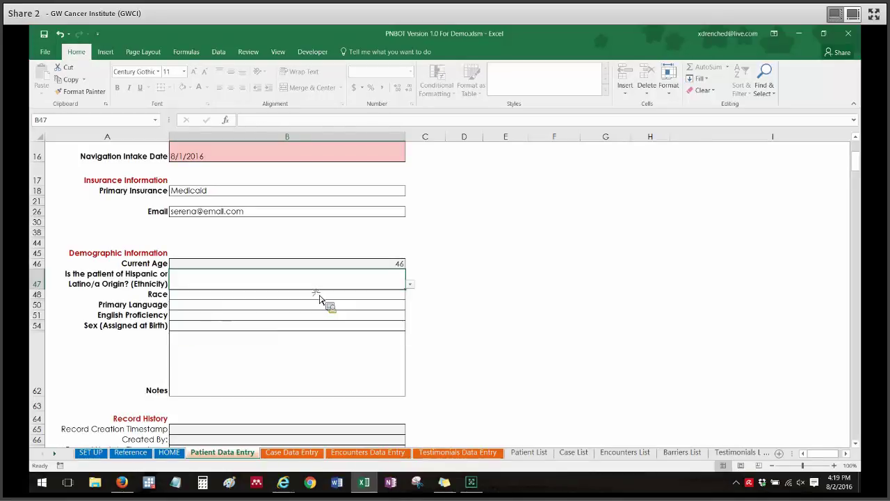
# Choose American Indian or Alaska Native as the patient's race
pyautogui.click(247, 298)
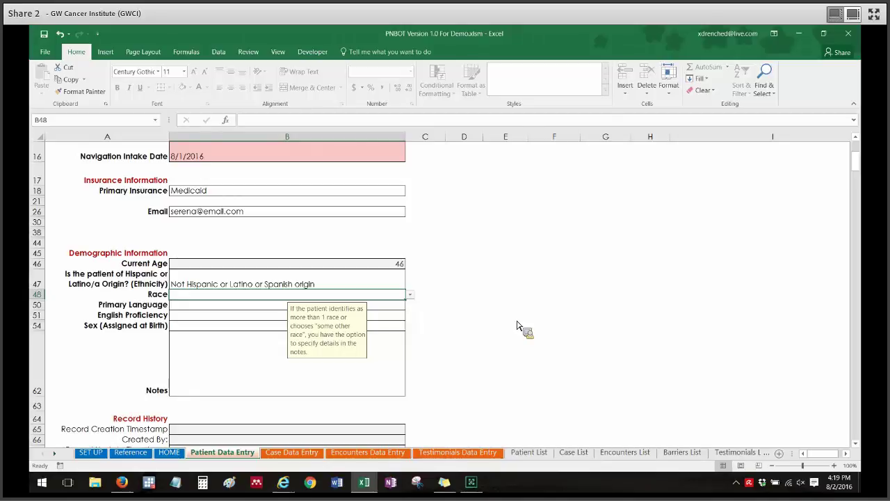
pyautogui.click(410, 294)
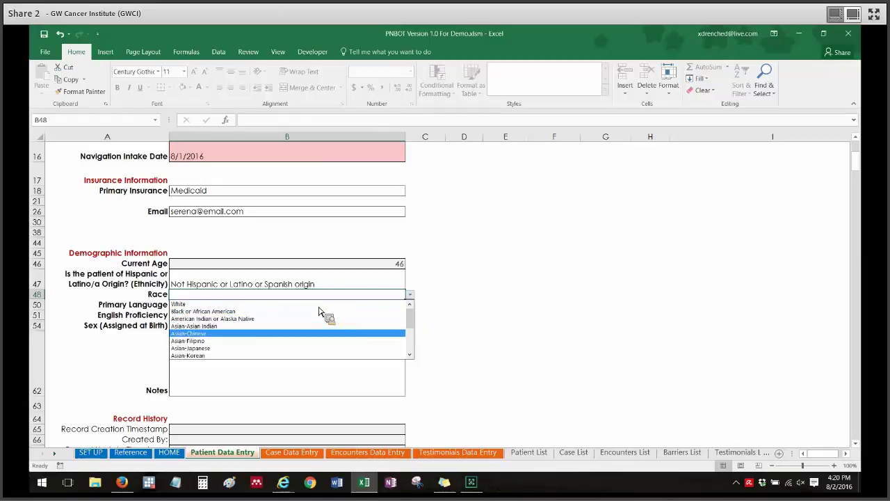
pyautogui.press('Up')
pyautogui.press('Up')
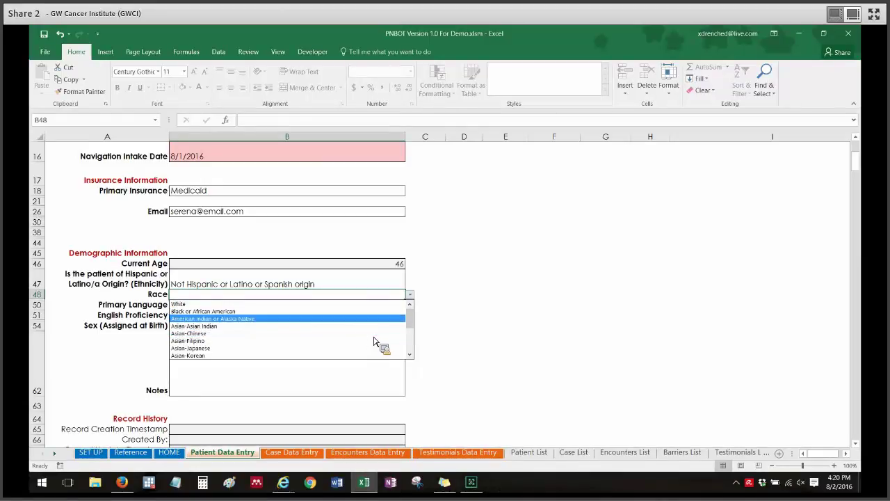
pyautogui.moveTo(415, 318)
pyautogui.mouseDown()
pyautogui.moveTo(413, 356)
pyautogui.moveTo(416, 327)
pyautogui.mouseUp()
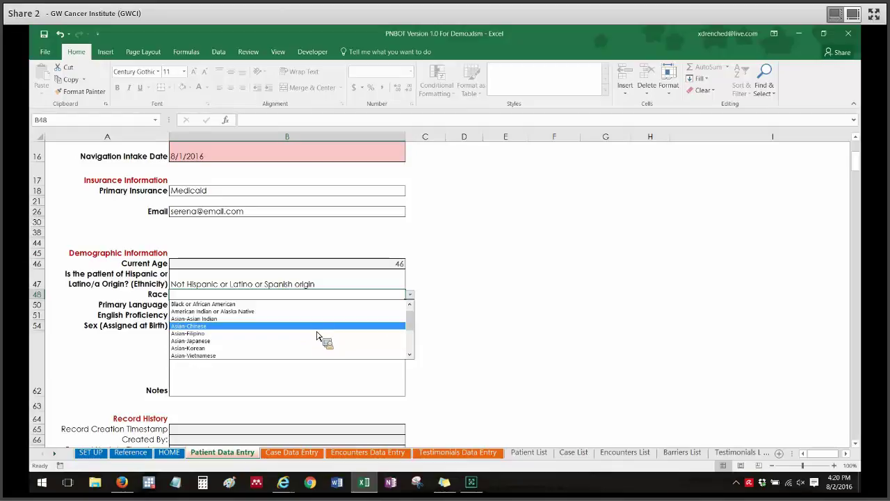
pyautogui.click(275, 313)
pyautogui.click(201, 308)
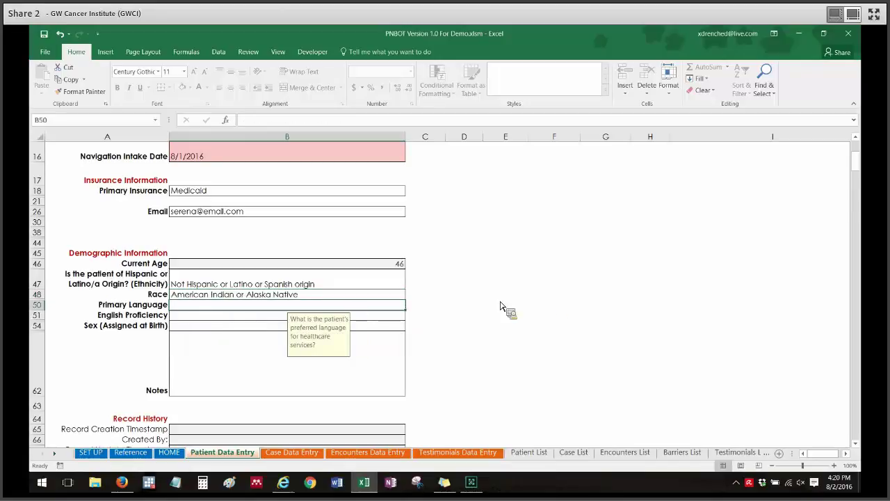
# Record English as primary language, Very Well English proficiency and Female sex
pyautogui.write('English')
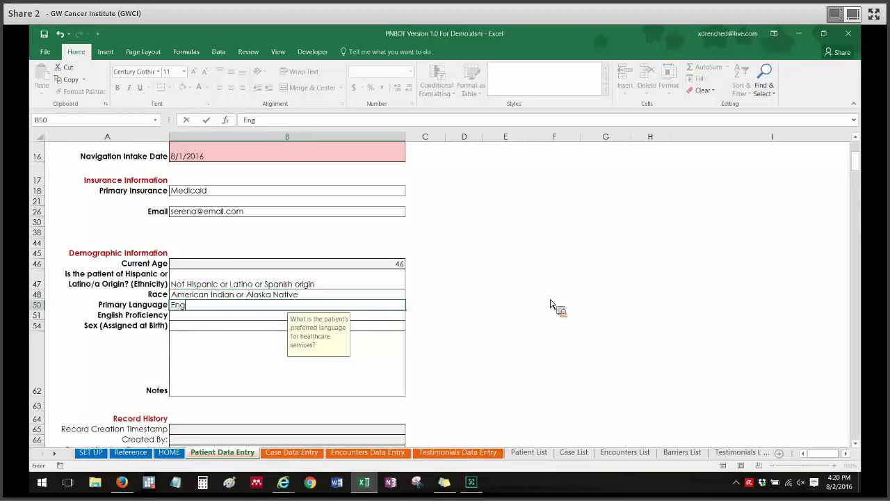
pyautogui.click(535, 325)
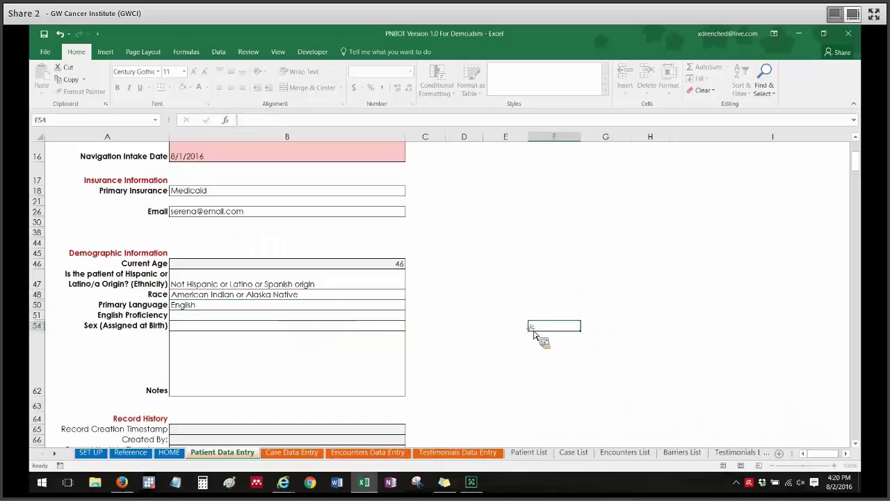
pyautogui.click(371, 316)
pyautogui.hotkey('alt', 'Down')
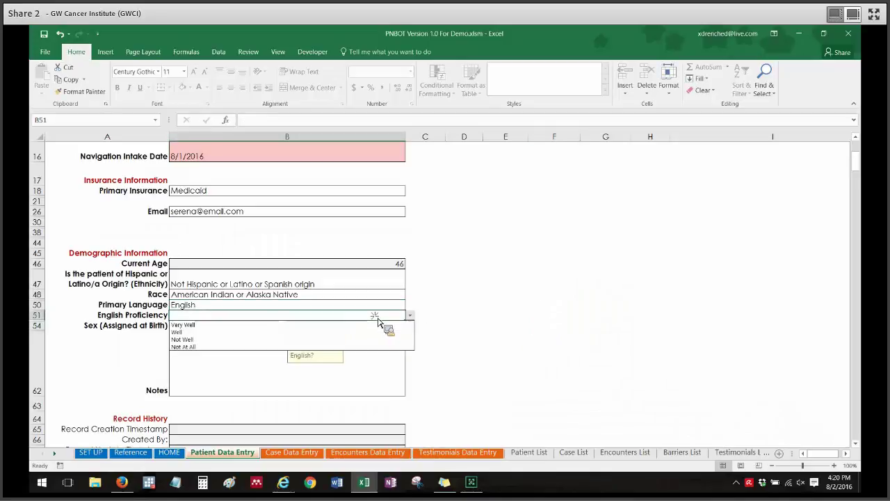
pyautogui.press('Up')
pyautogui.press('Return')
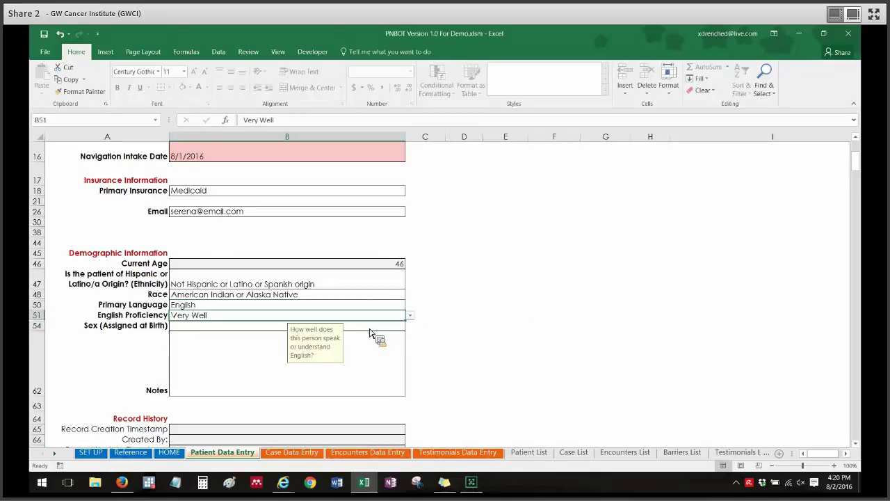
pyautogui.press('Return')
pyautogui.hotkey('alt', 'Down')
pyautogui.press('Down')
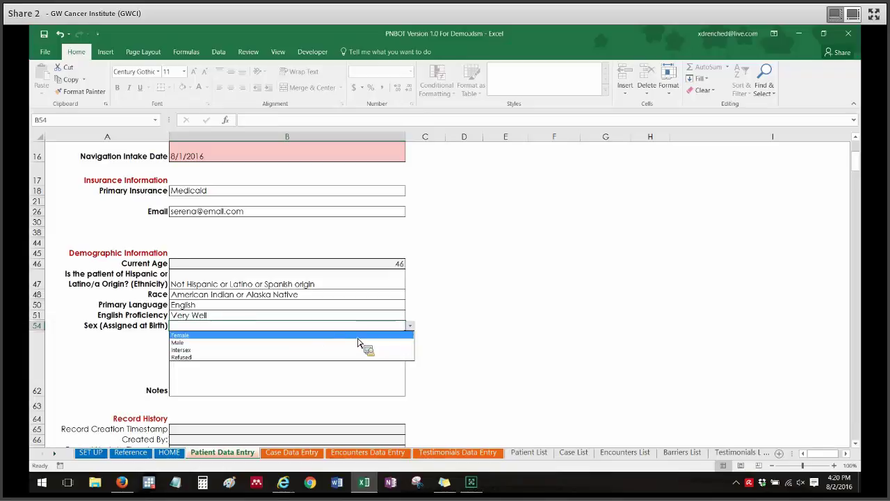
pyautogui.press('Return')
pyautogui.press('Return')
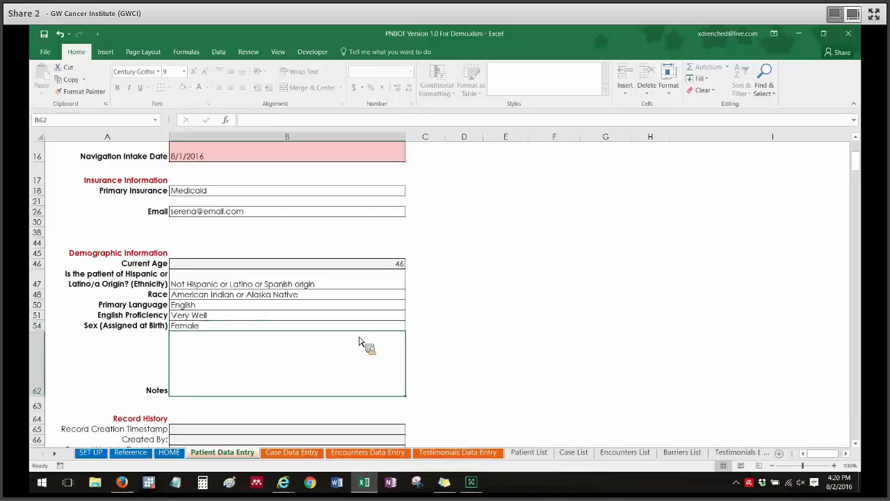
# Enter the intake note 'Narrative notes for intake'
pyautogui.write('Na')
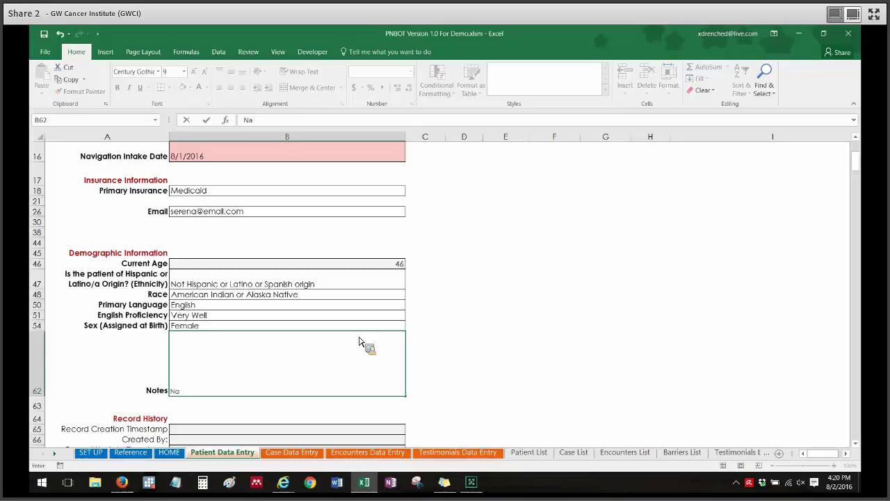
pyautogui.write('rrative ')
pyautogui.write('notes fo')
pyautogui.write('r intsa')
pyautogui.write('ake')
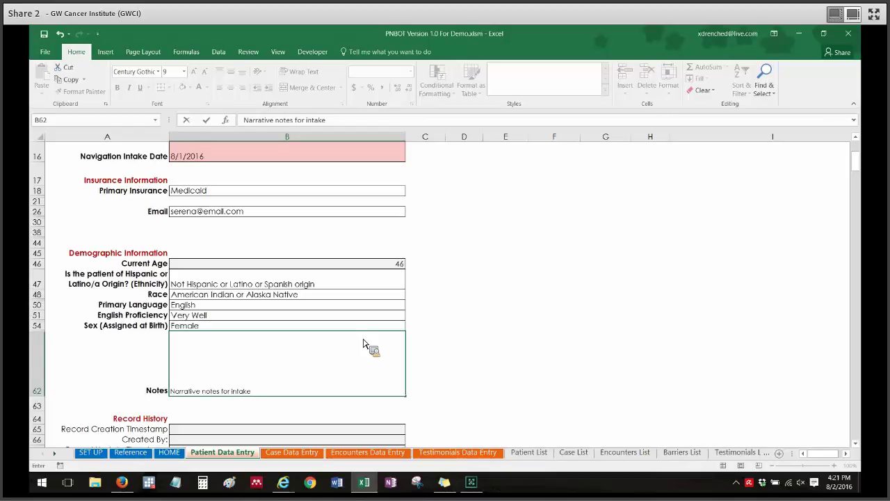
pyautogui.click(546, 327)
pyautogui.moveTo(861, 165); pyautogui.dragTo(860, 171)
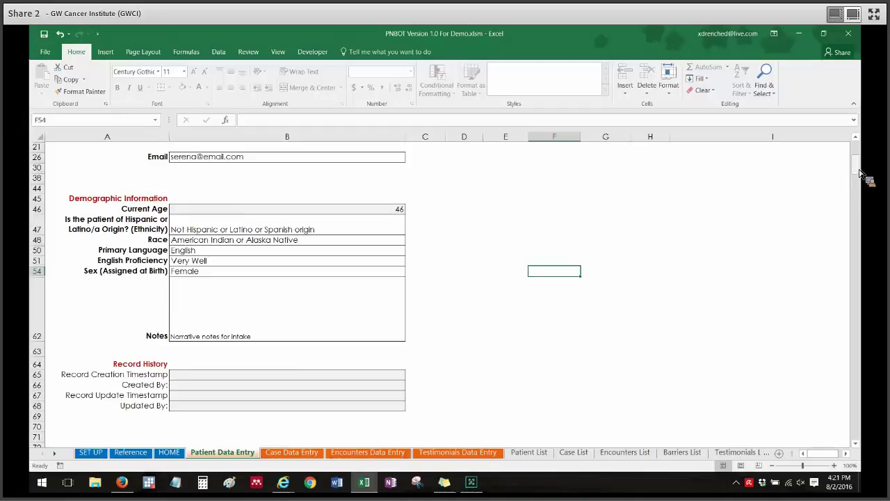
# Save the patient via 'Save & Continue to Case Data Entry' and dismiss the success message
pyautogui.moveTo(860, 169); pyautogui.dragTo(860, 149)
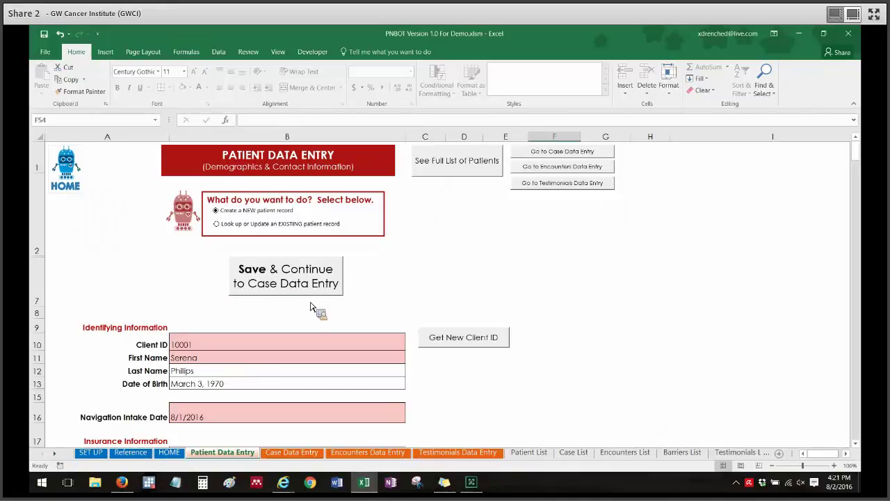
pyautogui.moveTo(860, 159)
pyautogui.mouseDown()
pyautogui.moveTo(860, 167)
pyautogui.moveTo(860, 148)
pyautogui.mouseUp()
pyautogui.click(298, 284)
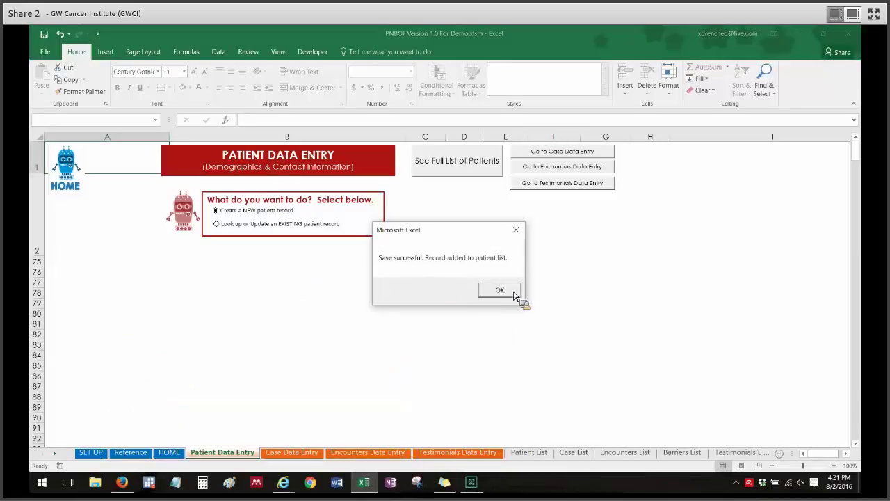
pyautogui.click(514, 292)
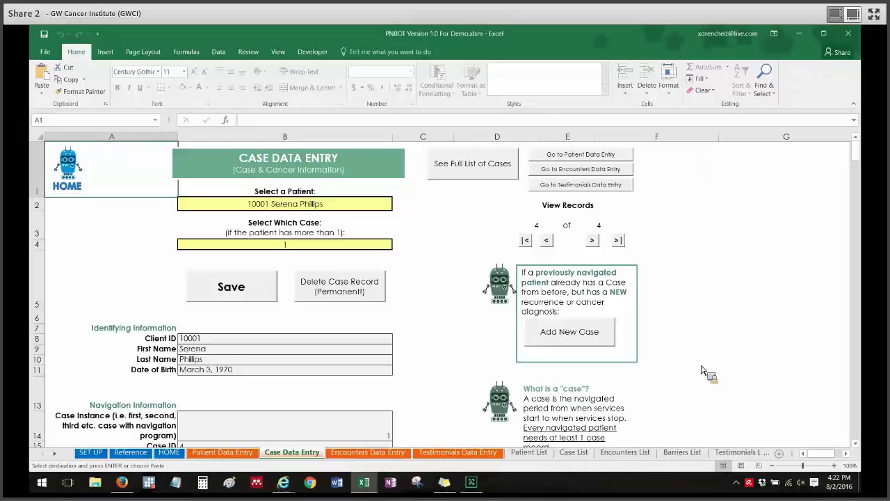
# Scroll the Case Data Entry sheet down to the Case ID 4 navigation information
pyautogui.moveTo(859, 155)
pyautogui.mouseDown()
pyautogui.moveTo(858, 147)
pyautogui.moveTo(863, 159)
pyautogui.mouseUp()
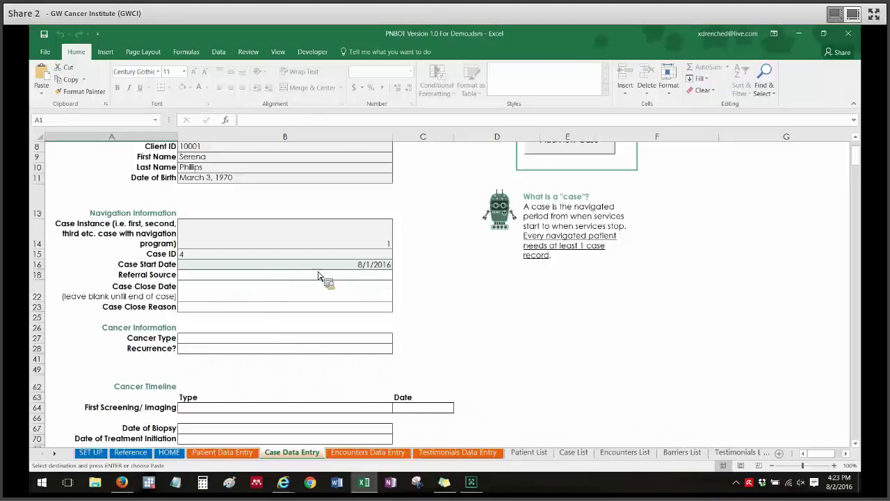
# Keep the 8/1/2016 case start date and choose Surgeon as the Referral Source
pyautogui.click(341, 268)
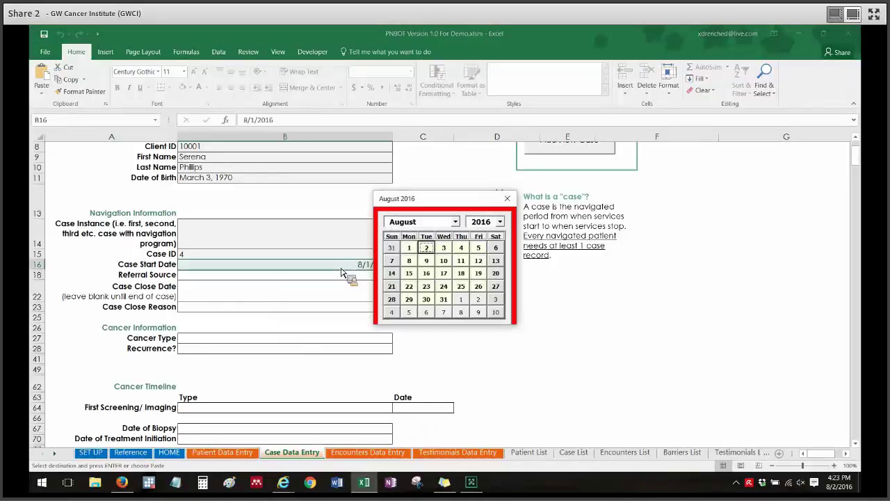
pyautogui.click(515, 200)
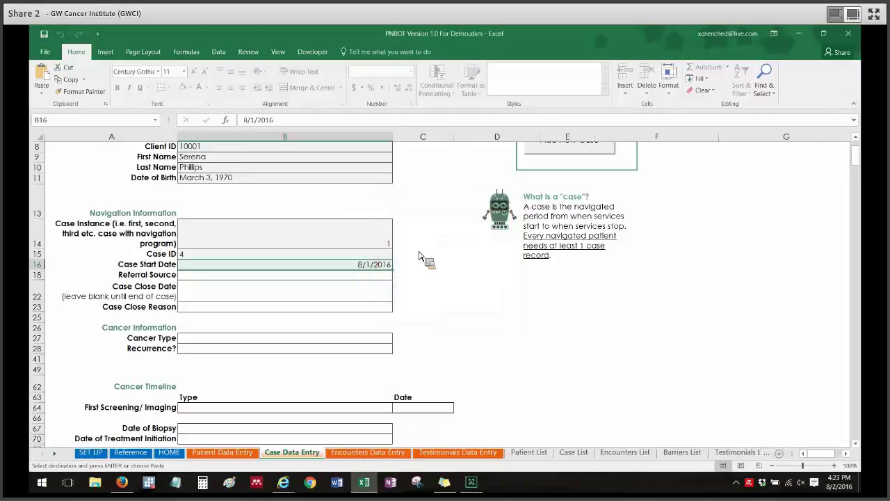
pyautogui.click(382, 279)
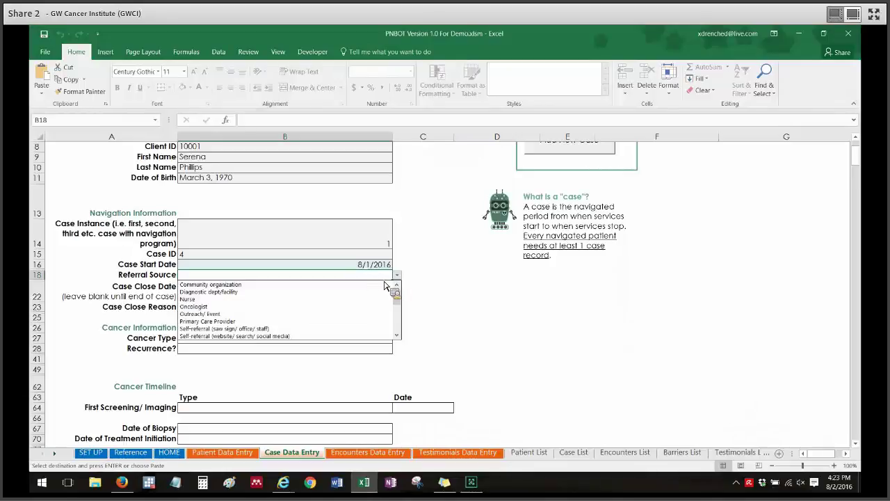
pyautogui.moveTo(398, 300); pyautogui.dragTo(398, 330)
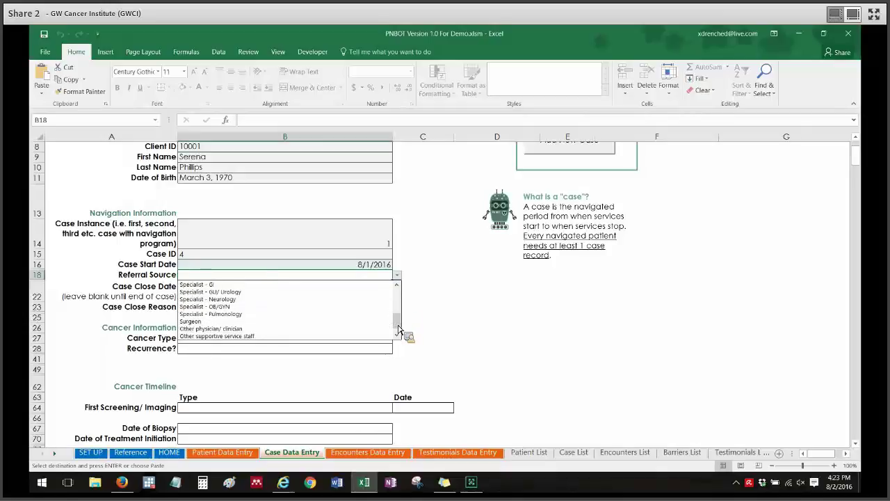
pyautogui.click(361, 322)
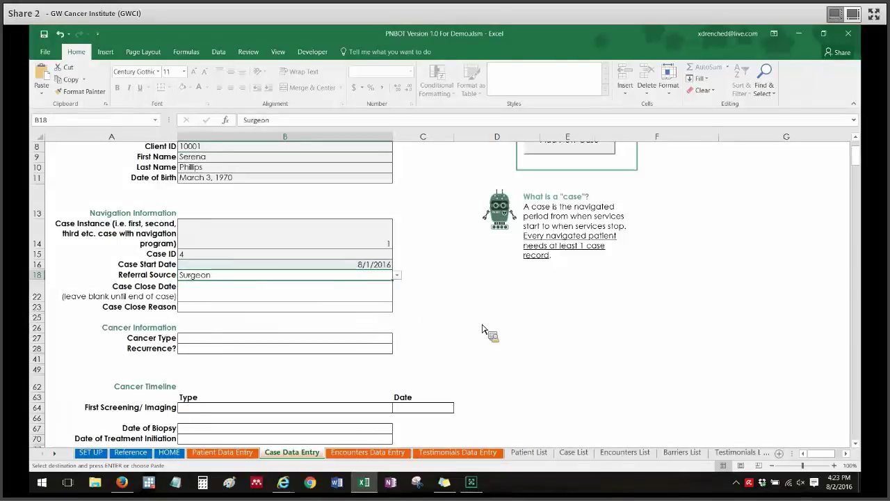
pyautogui.click(138, 300)
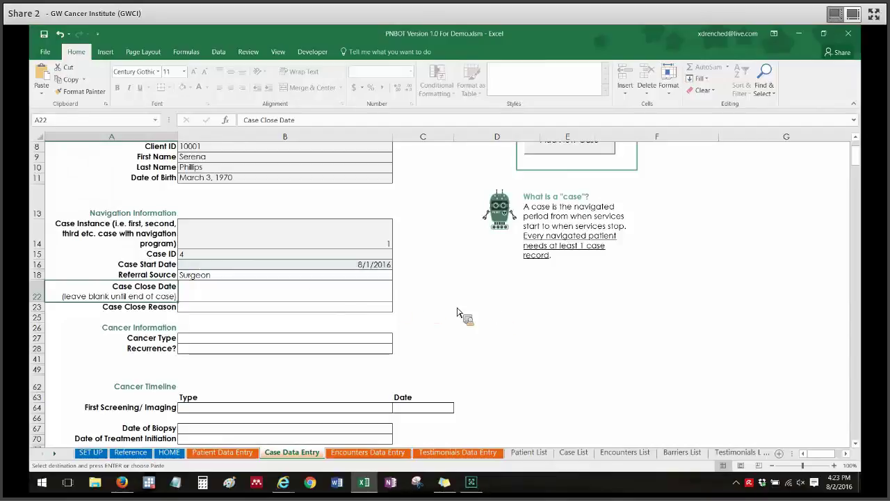
# Leave the Case Close Reason blank after viewing its list
pyautogui.click(284, 311)
pyautogui.hotkey('alt', 'Down')
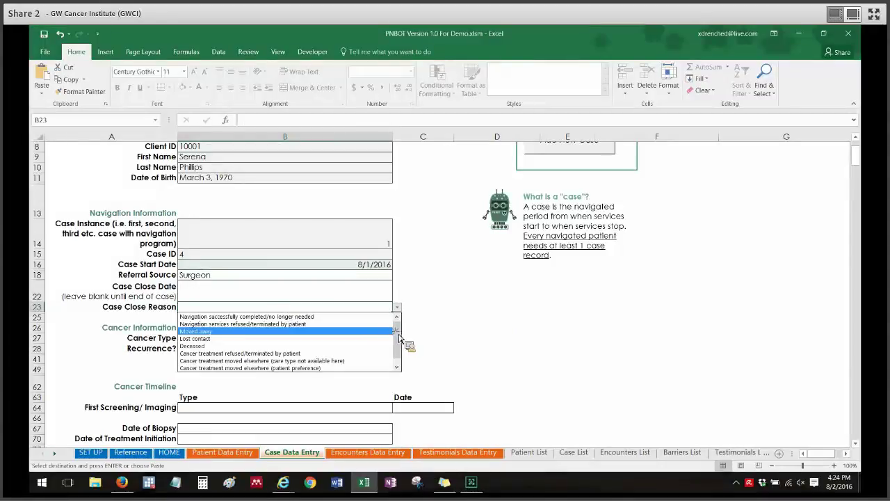
pyautogui.moveTo(396, 334)
pyautogui.mouseDown()
pyautogui.moveTo(397, 346)
pyautogui.moveTo(397, 325)
pyautogui.mouseUp()
pyautogui.click(537, 352)
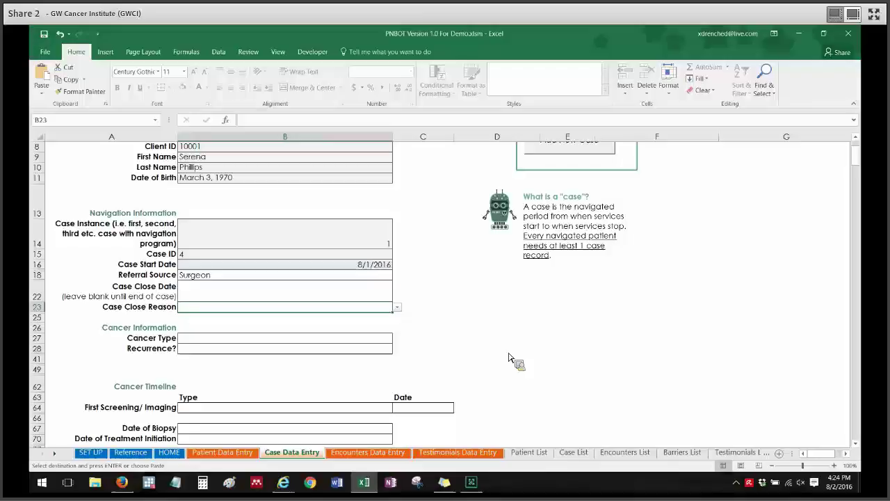
pyautogui.click(461, 338)
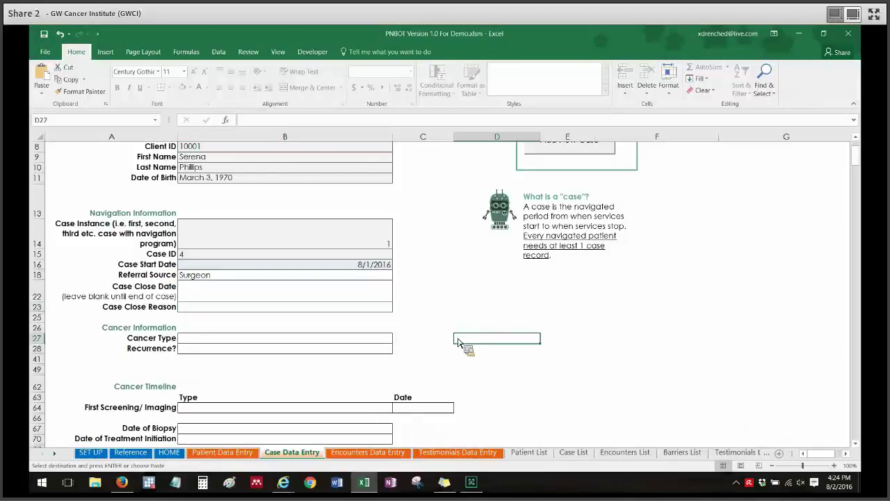
# Set the Cancer Type to Colon/Rectum Cancer
pyautogui.click(337, 340)
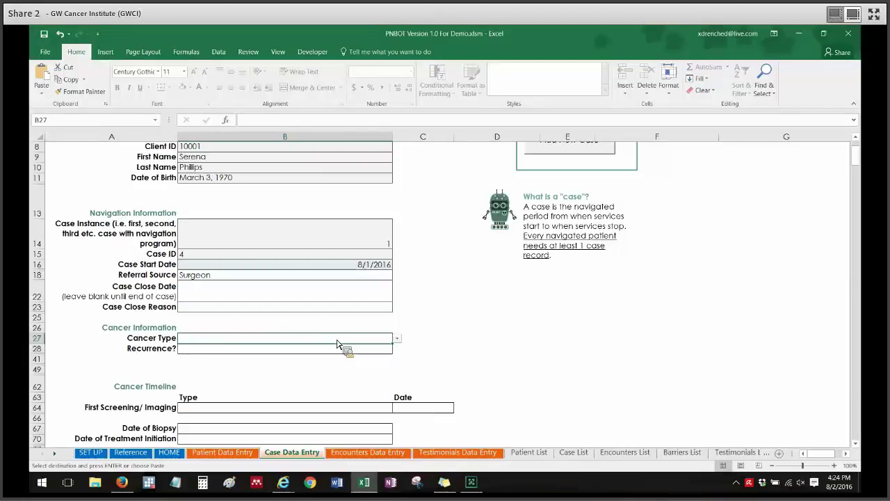
pyautogui.hotkey('alt', 'Down')
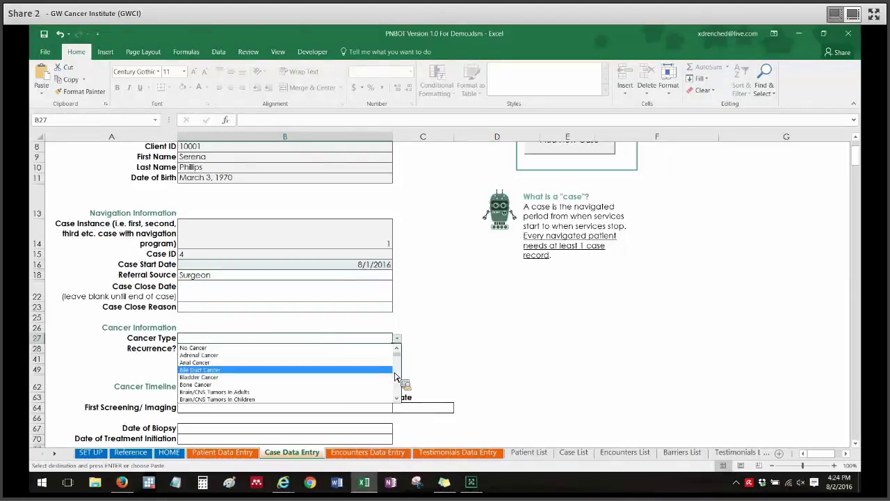
pyautogui.scroll(-4, 398, 376)
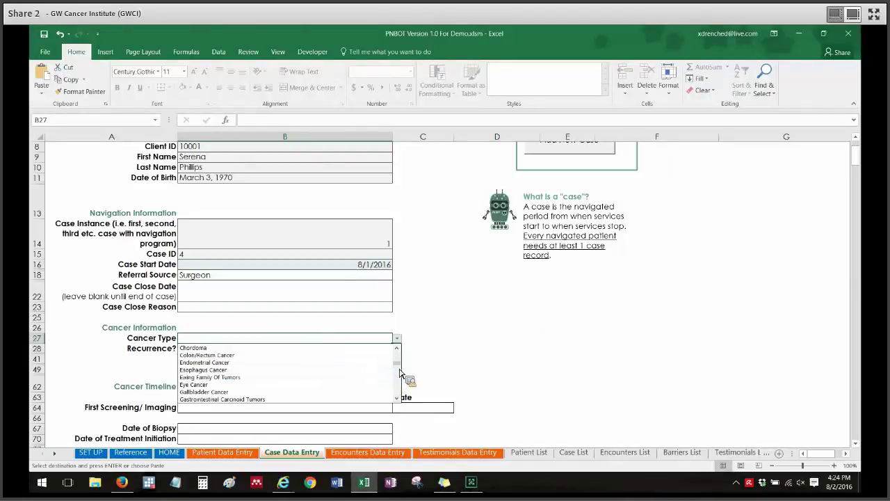
pyautogui.click(384, 357)
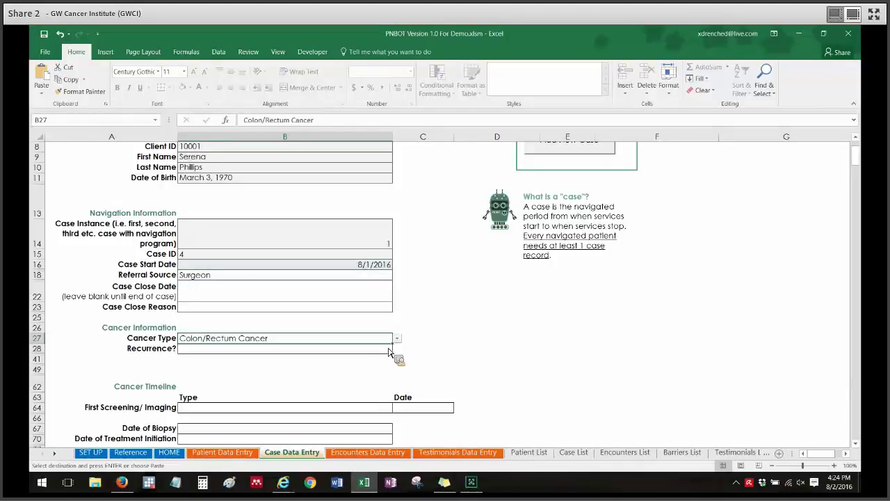
pyautogui.click(477, 318)
# Set Recurrence to No for the case
pyautogui.click(366, 359)
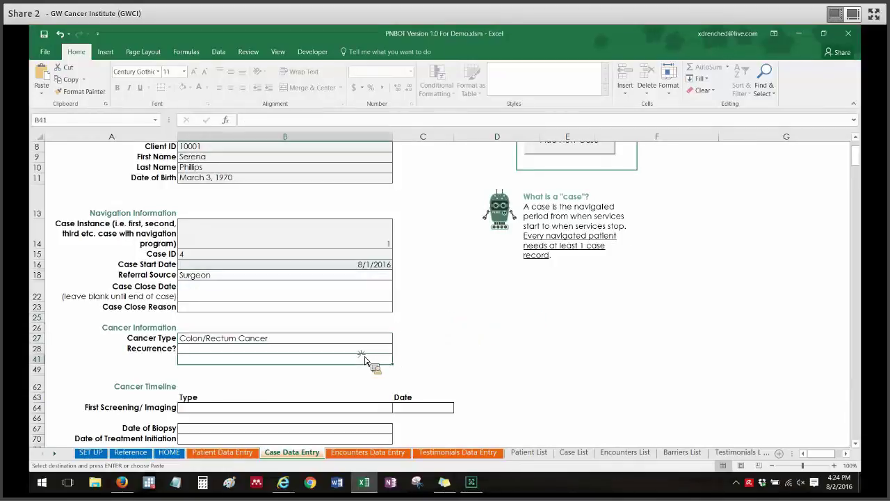
pyautogui.click(384, 349)
pyautogui.click(396, 348)
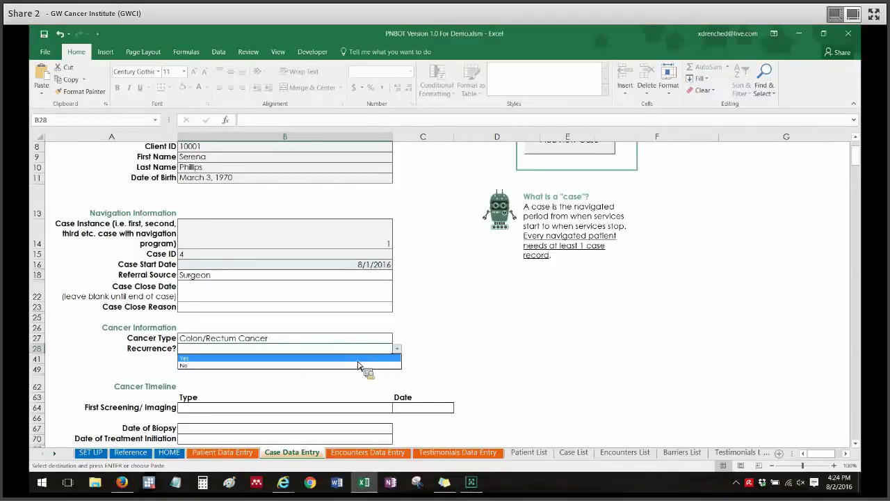
pyautogui.click(361, 366)
pyautogui.click(507, 341)
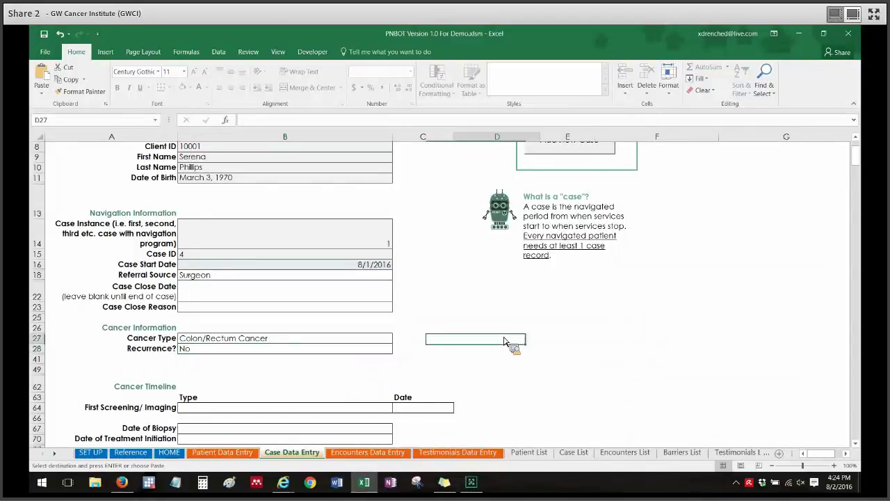
pyautogui.moveTo(859, 158); pyautogui.dragTo(864, 167)
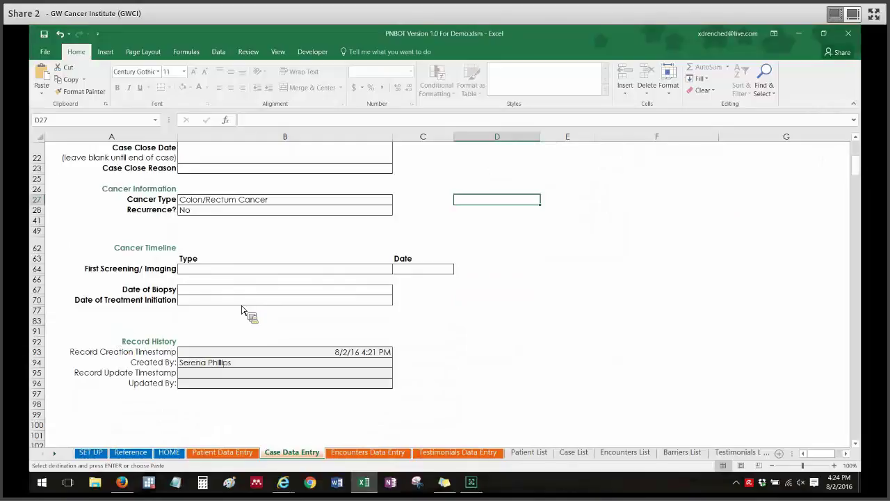
# Enter Colonoscopy as the first screening type, dated 7/21/2016
pyautogui.click(350, 273)
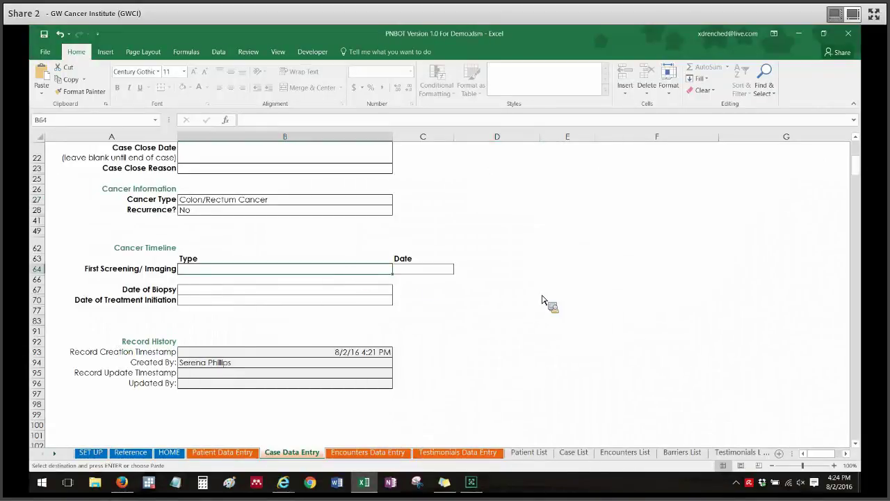
pyautogui.write('Colonoscopy')
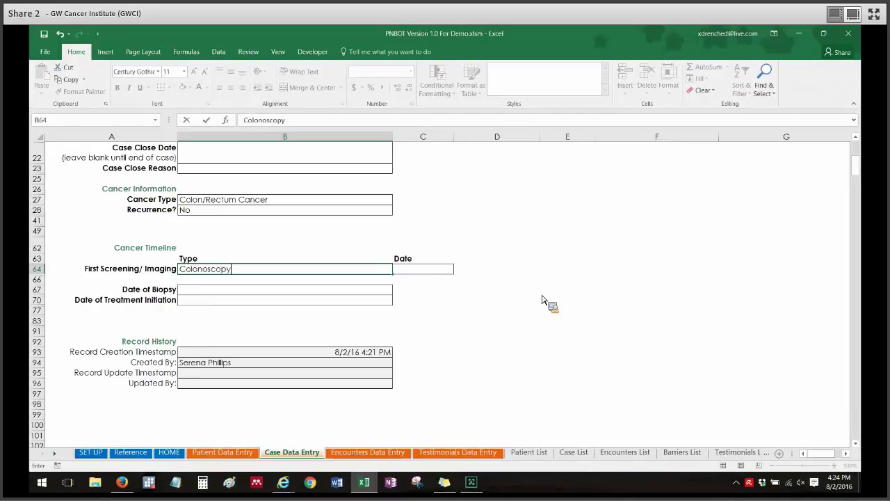
pyautogui.press('Tab')
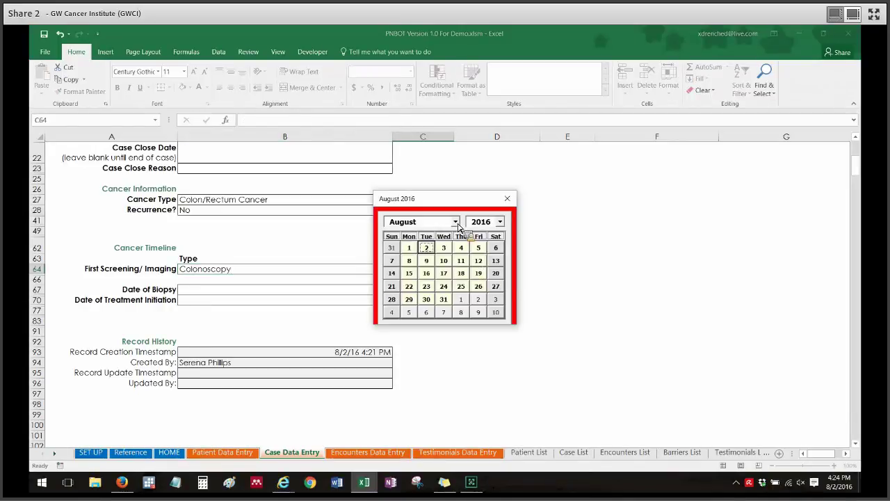
pyautogui.click(455, 221)
pyautogui.moveTo(457, 250); pyautogui.dragTo(456, 273)
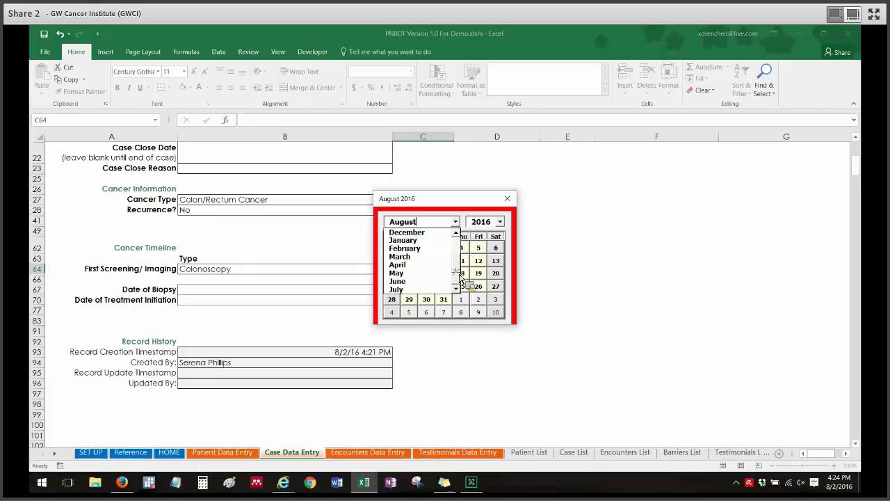
pyautogui.click(434, 290)
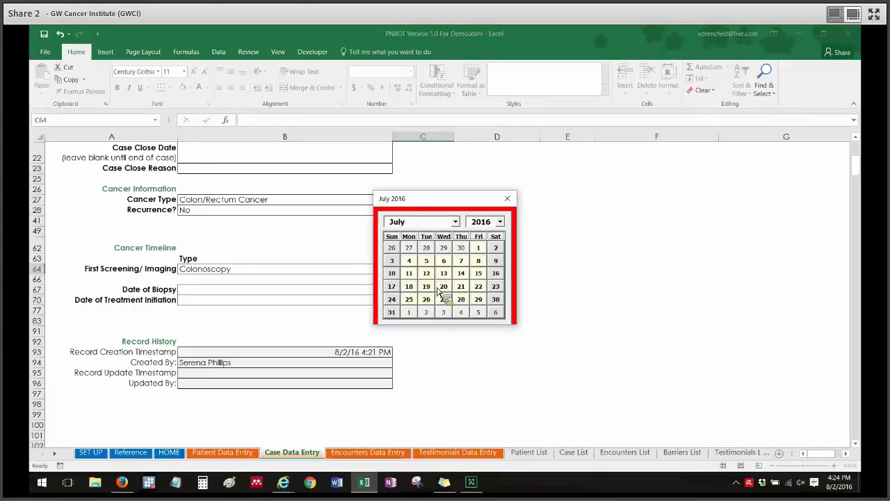
pyautogui.click(461, 286)
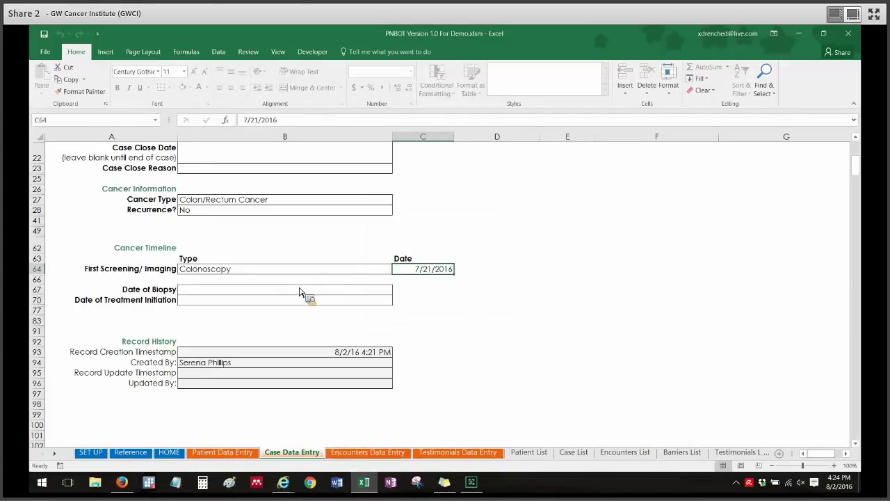
# Set the biopsy date to 7/25/2016 and the treatment initiation date to 8/1/2016
pyautogui.click(363, 292)
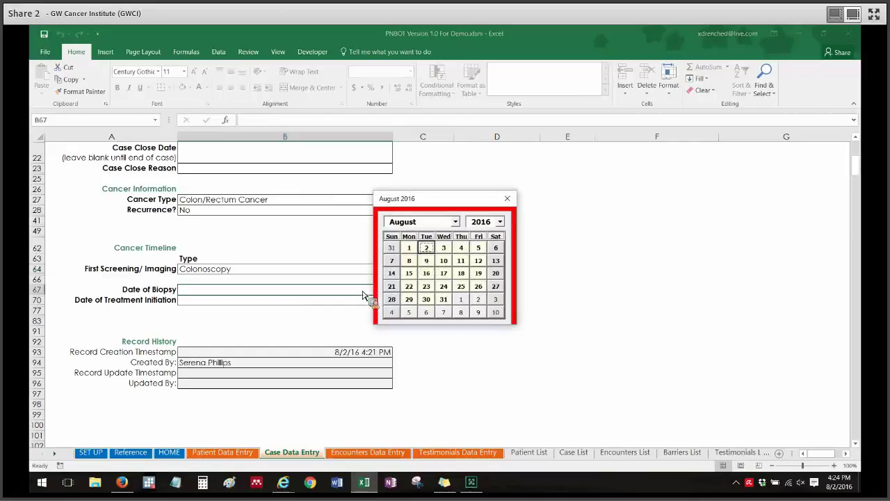
pyautogui.click(456, 221)
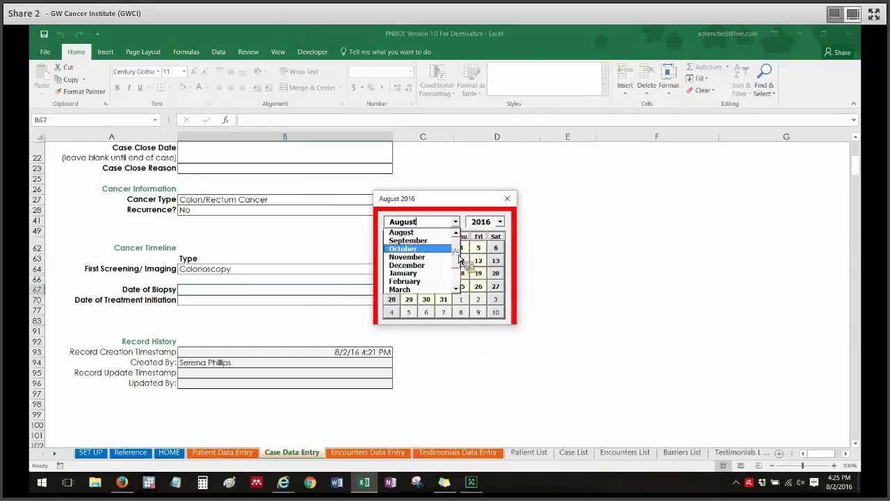
pyautogui.scroll(-1, 454, 275)
pyautogui.click(432, 288)
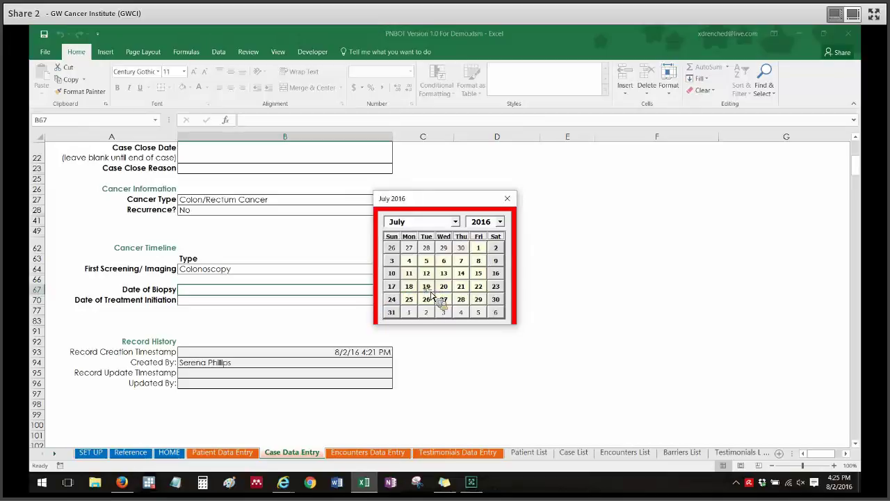
pyautogui.click(410, 300)
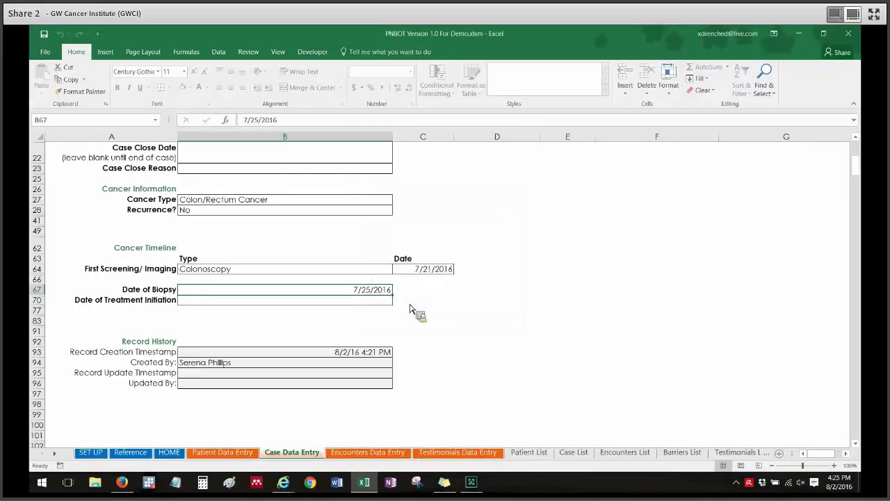
pyautogui.click(358, 301)
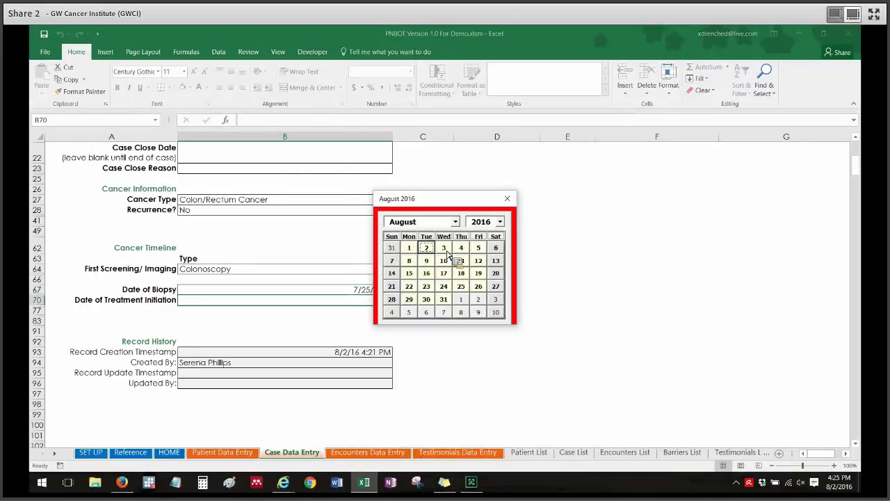
pyautogui.click(410, 249)
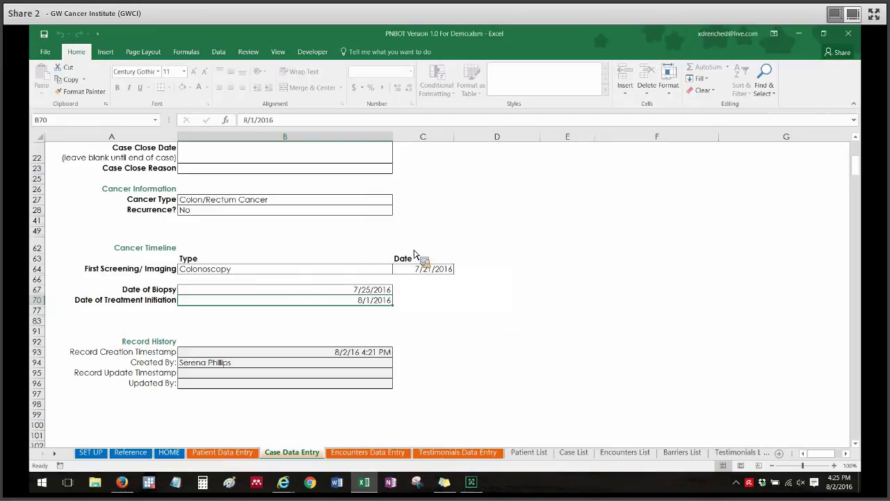
pyautogui.click(501, 343)
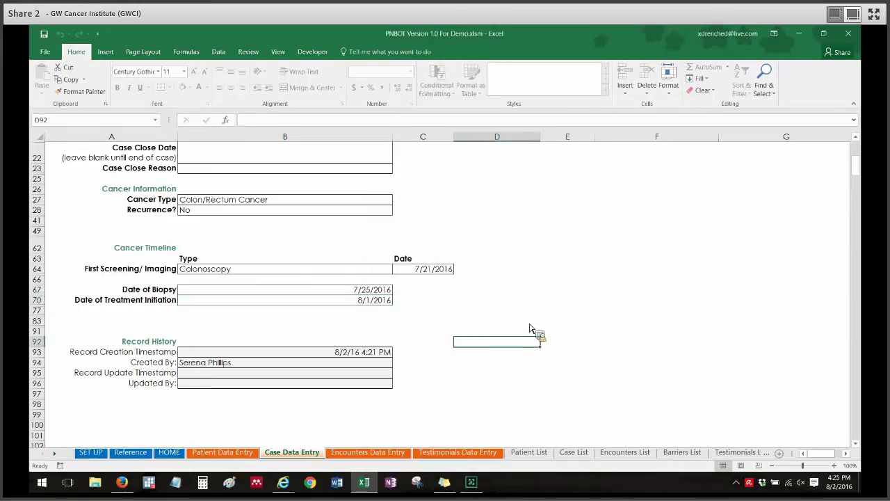
pyautogui.moveTo(859, 169); pyautogui.dragTo(856, 153)
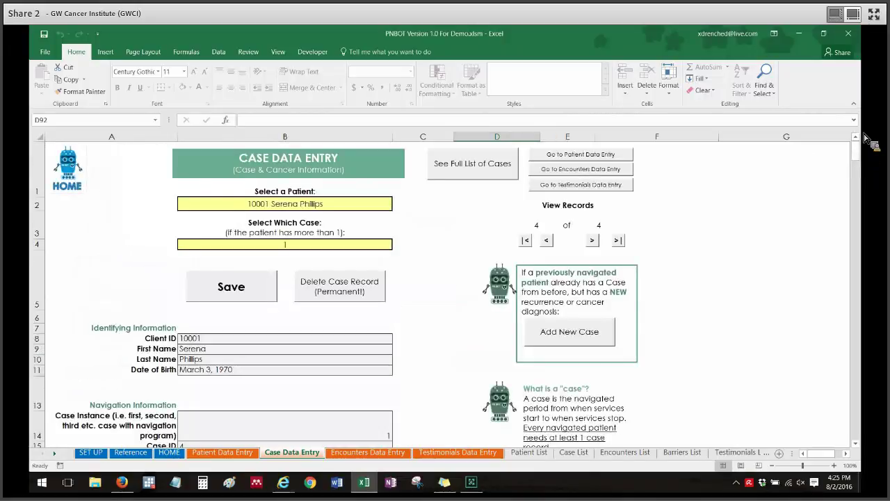
# Save the case record and acknowledge the 'Database has been updated.' message
pyautogui.click(215, 297)
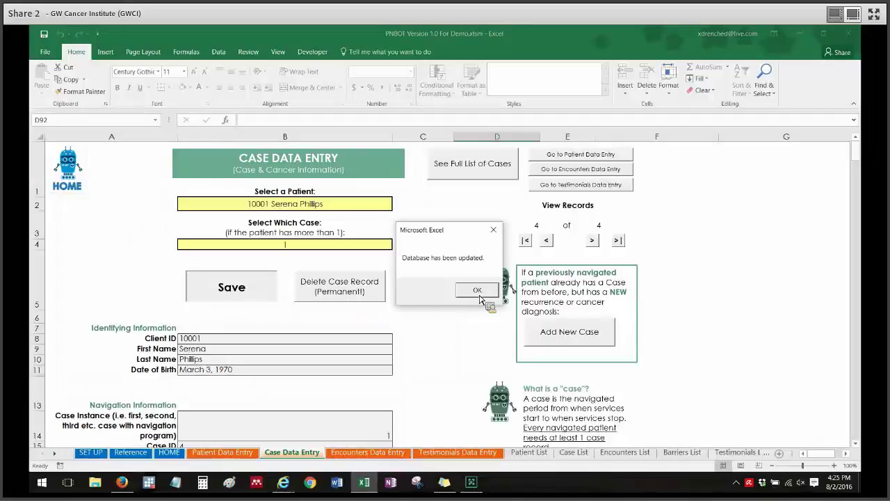
pyautogui.click(477, 292)
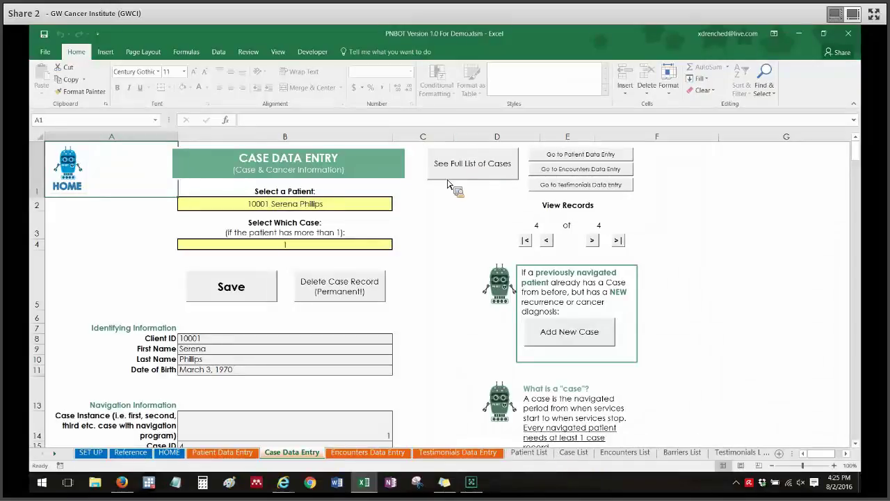
# Check the full Case List and the new patient in Patient List row 5, then return to Patient Data Entry
pyautogui.click(491, 171)
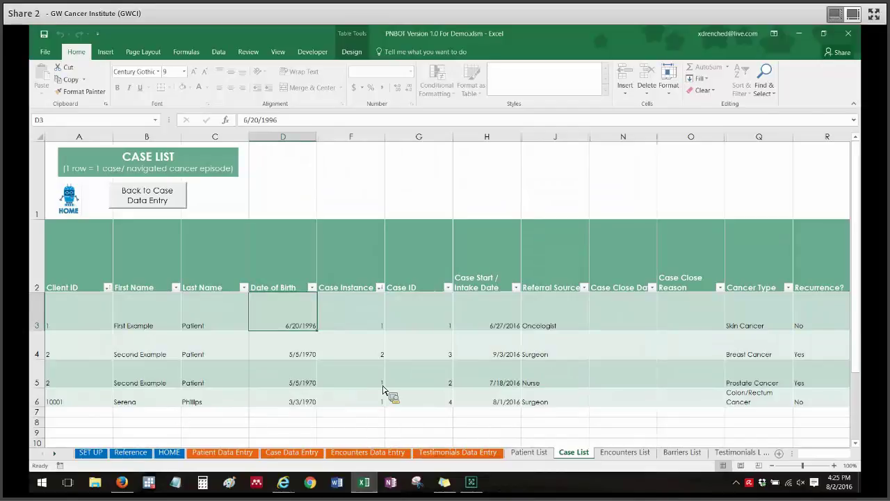
pyautogui.click(530, 452)
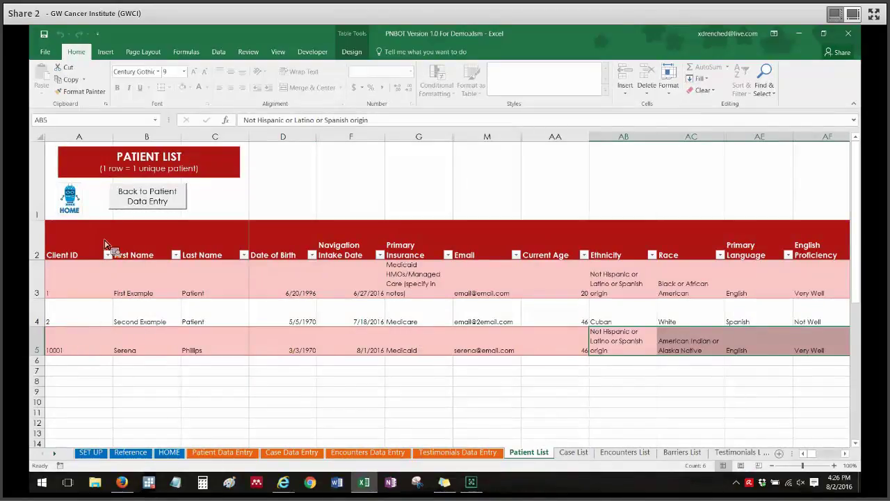
pyautogui.click(139, 206)
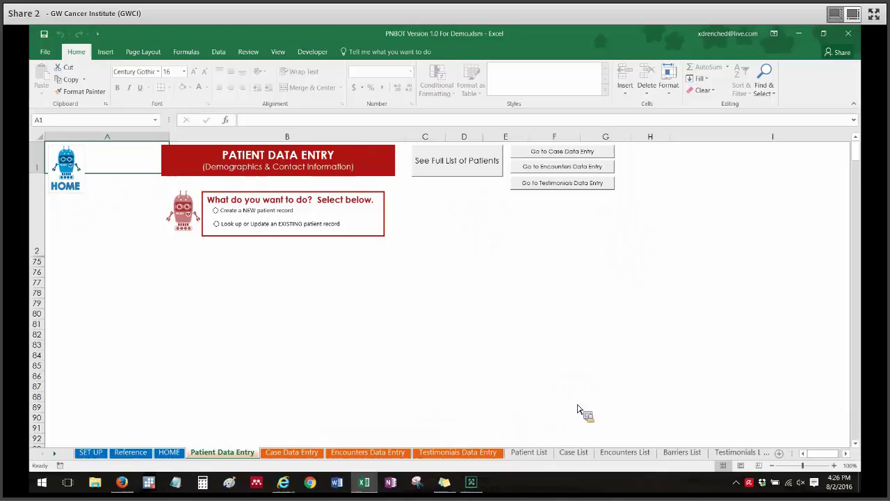
pyautogui.click(476, 489)
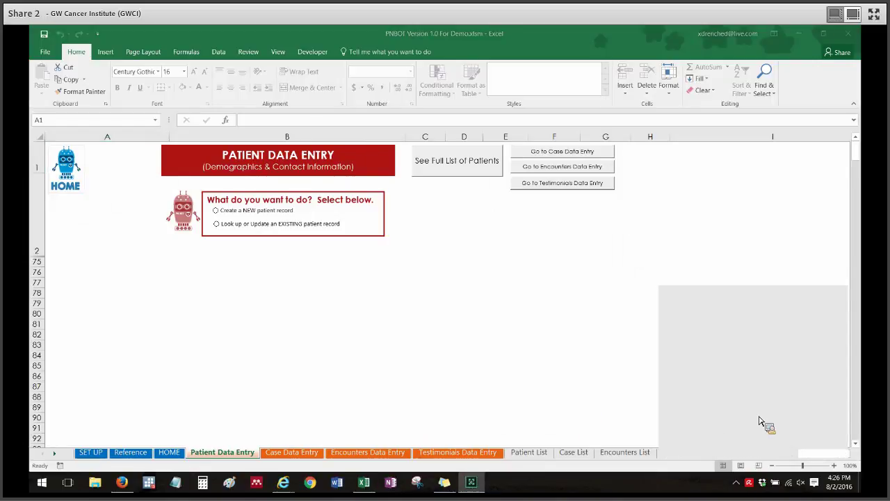
pyautogui.click(758, 422)
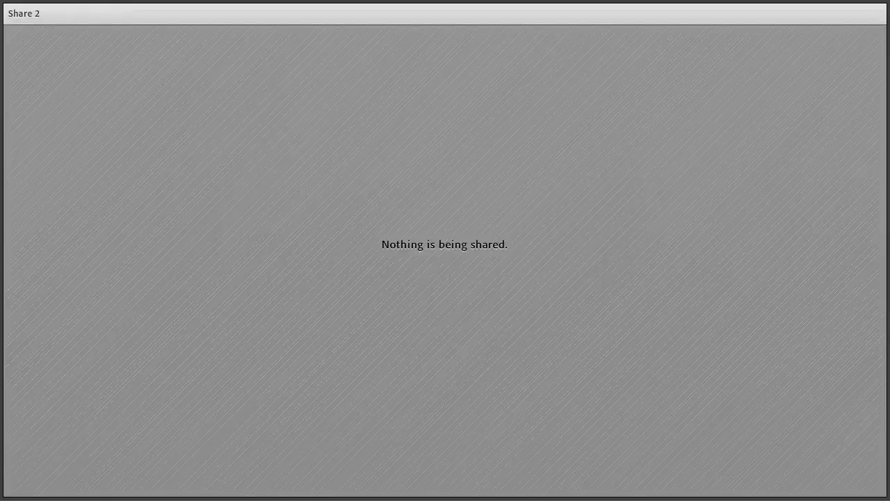